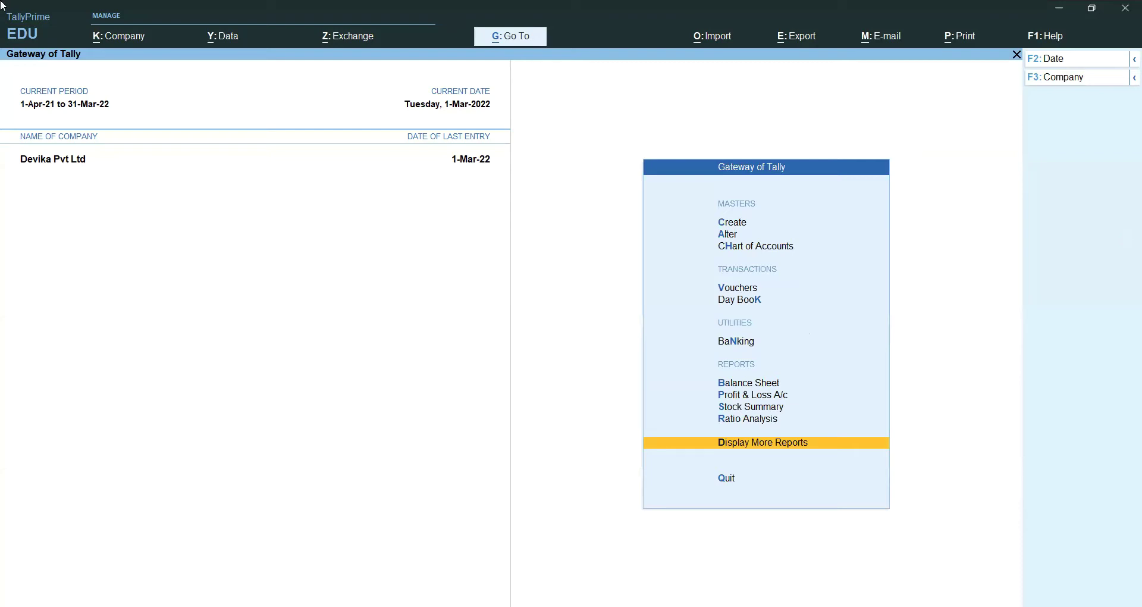
Step: Start a data backup and add only Devika Pvt Ltd (10010) to the companies to back up
left_click(228, 40)
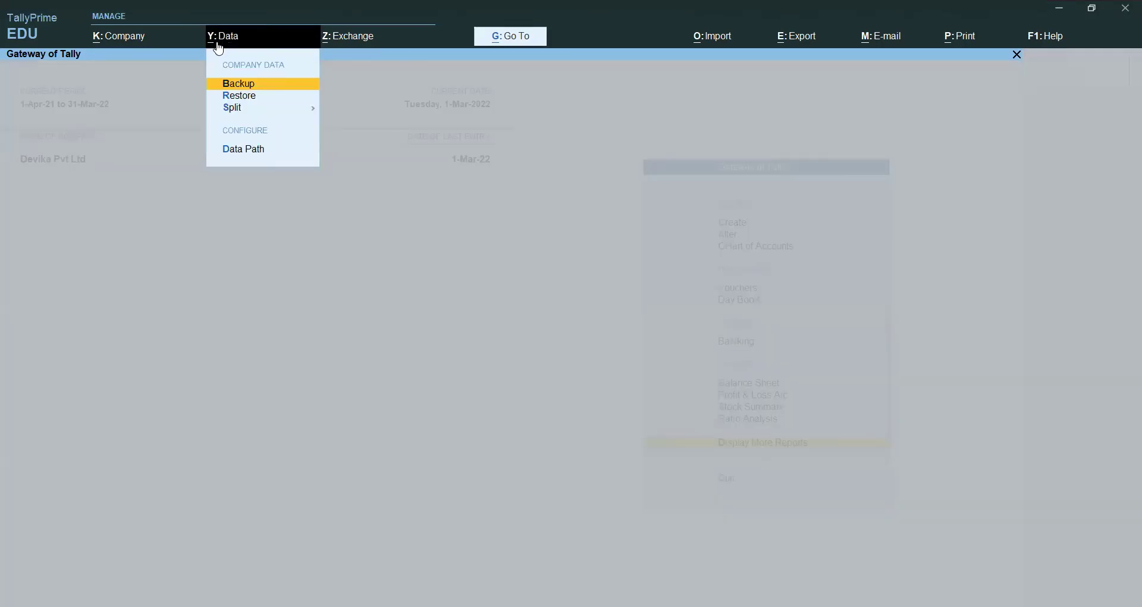
left_click(242, 84)
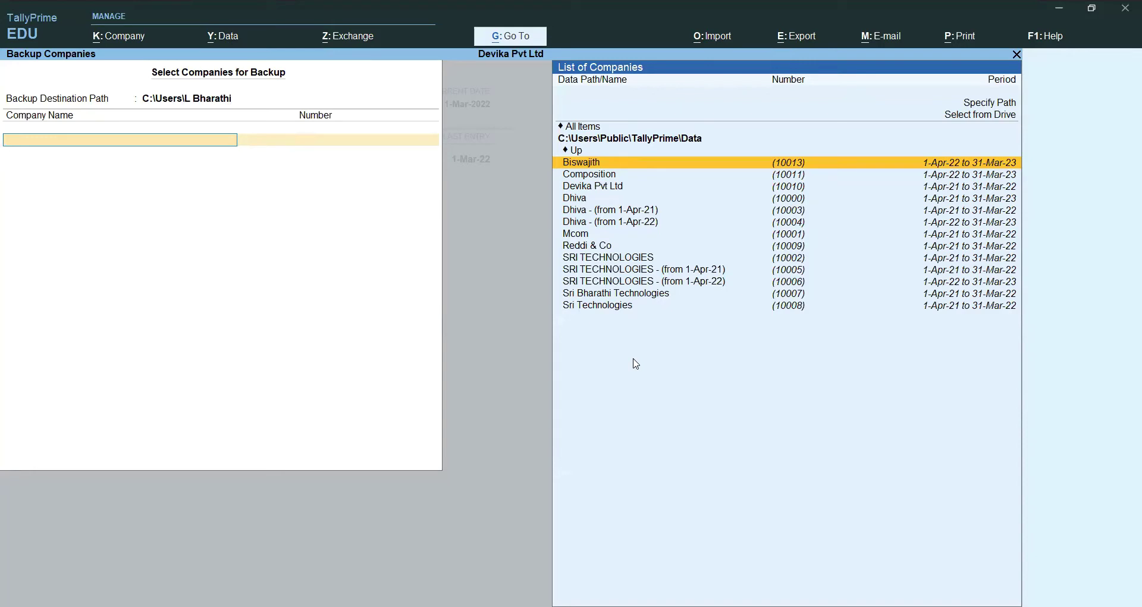
key("Down")
key("Down")
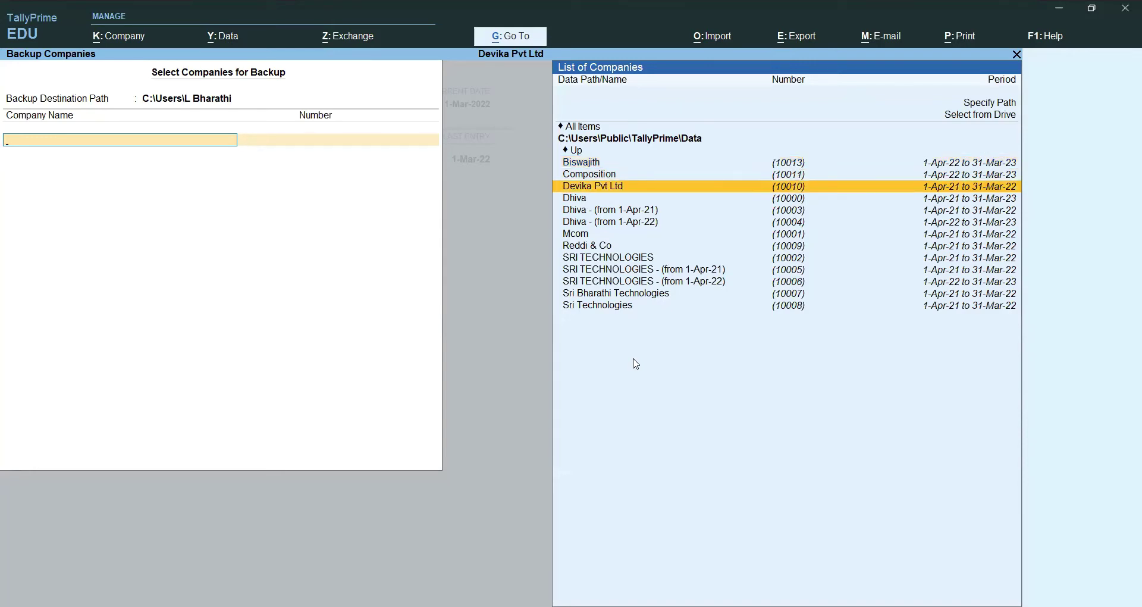
key("Return")
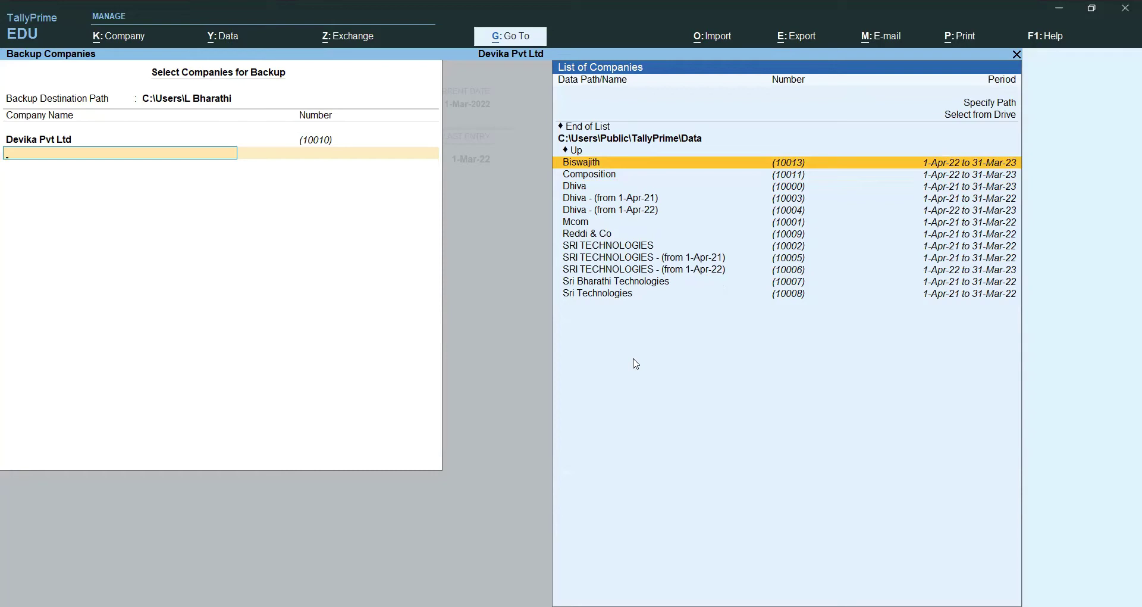
key("Up")
key("Up")
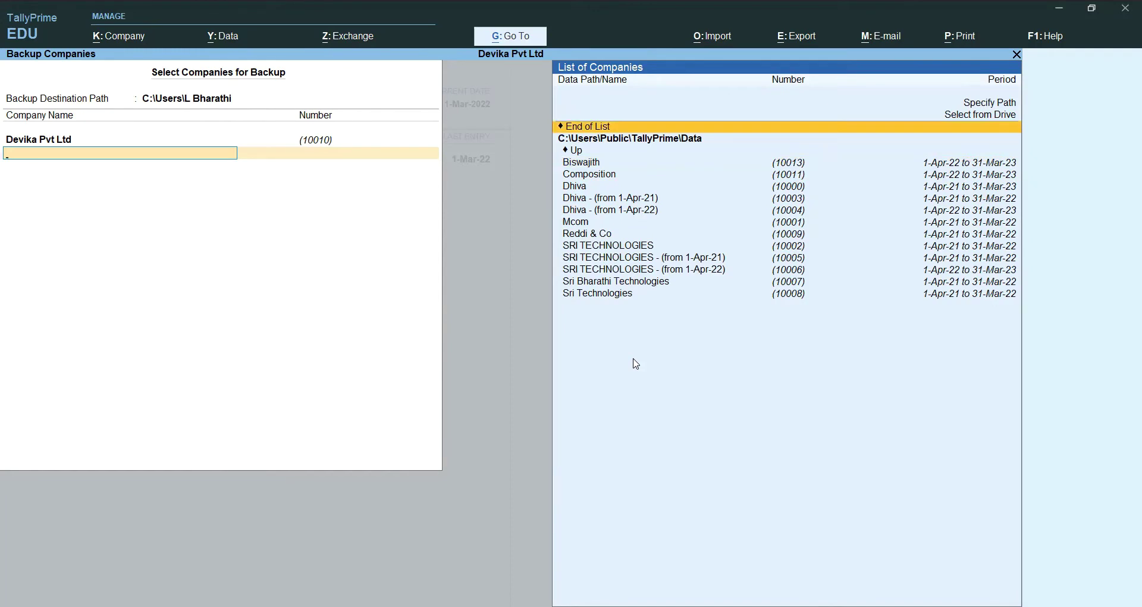
key("Return")
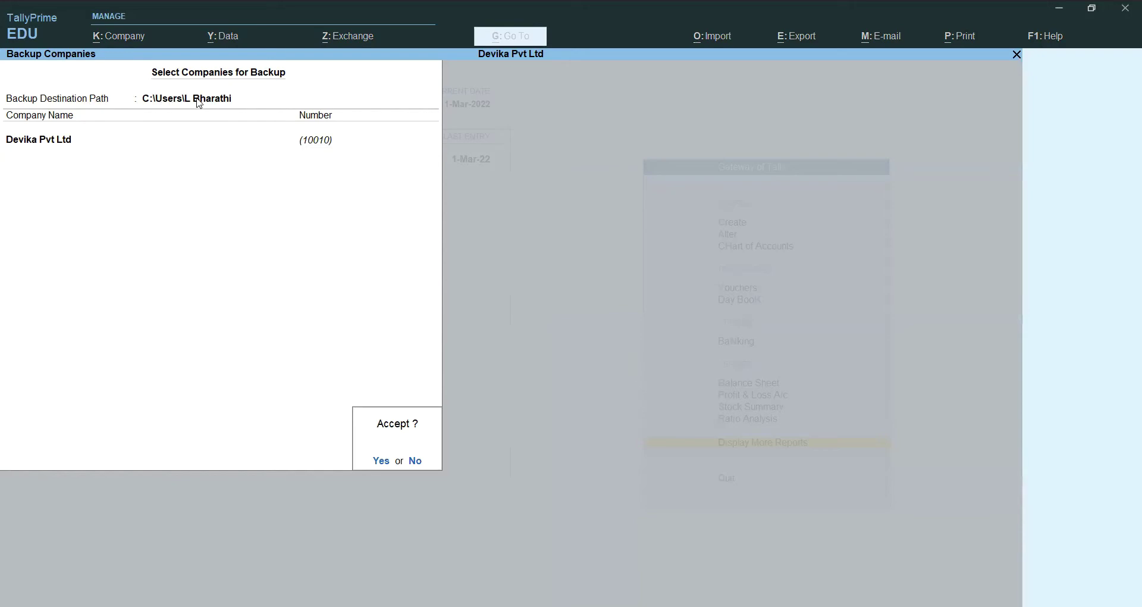
left_click(346, 138)
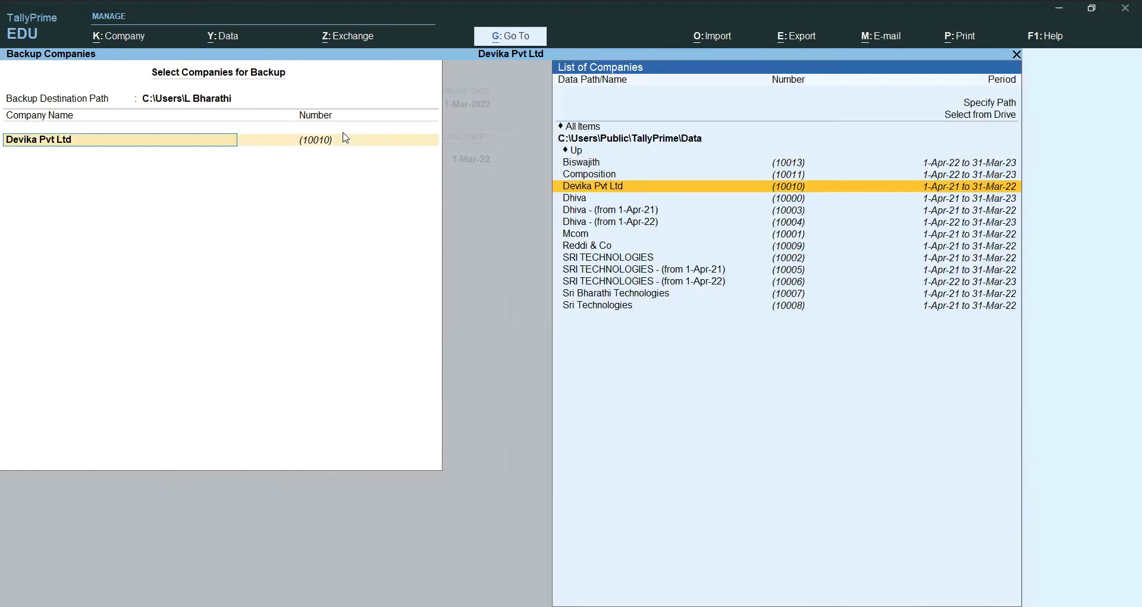
key("BackSpace")
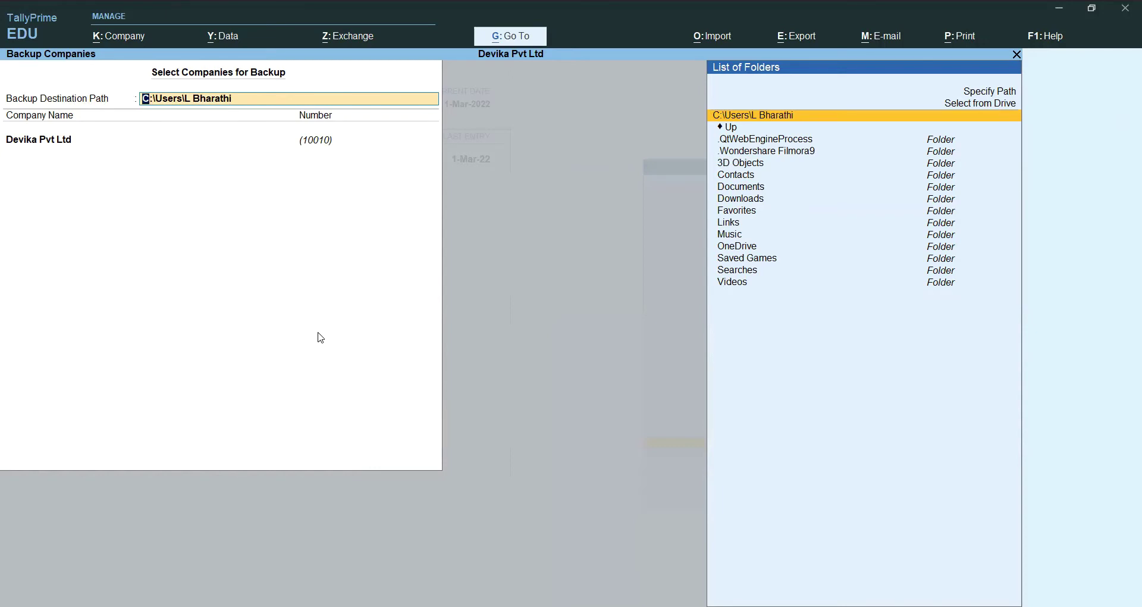
key("Return")
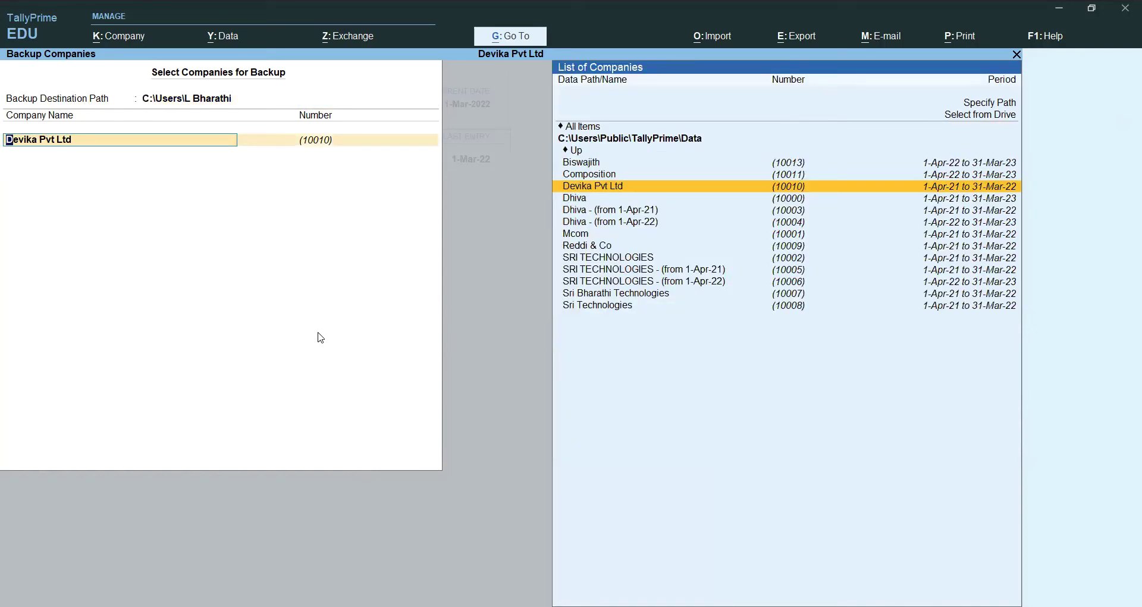
key("Return")
key("Return")
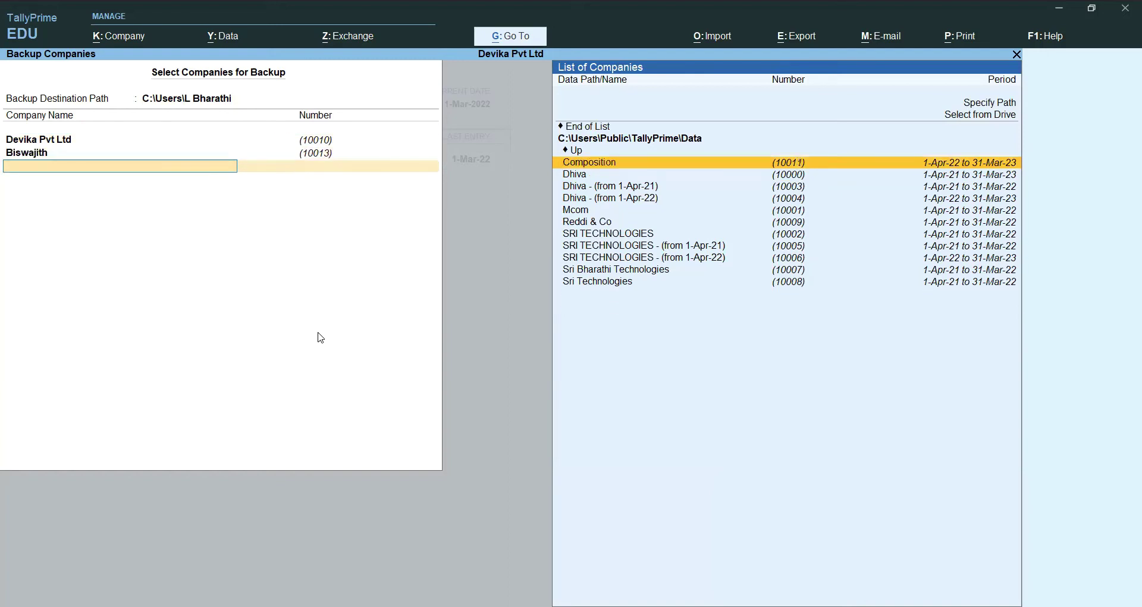
key("BackSpace")
key("Up")
key("Up")
key("Return")
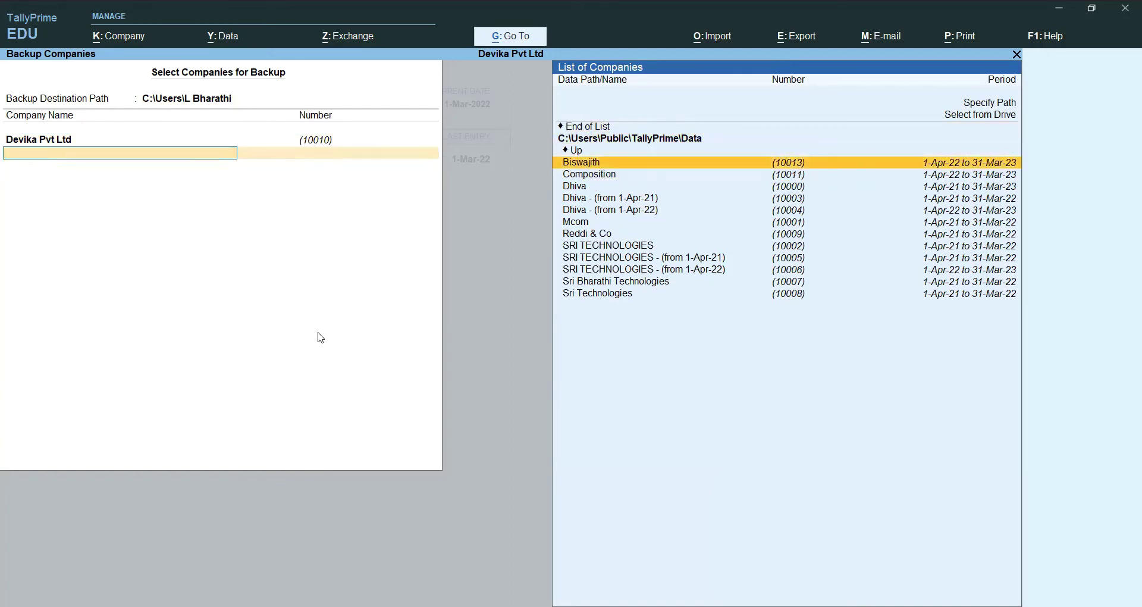
key("Return")
key("BackSpace")
key("Up")
key("Up")
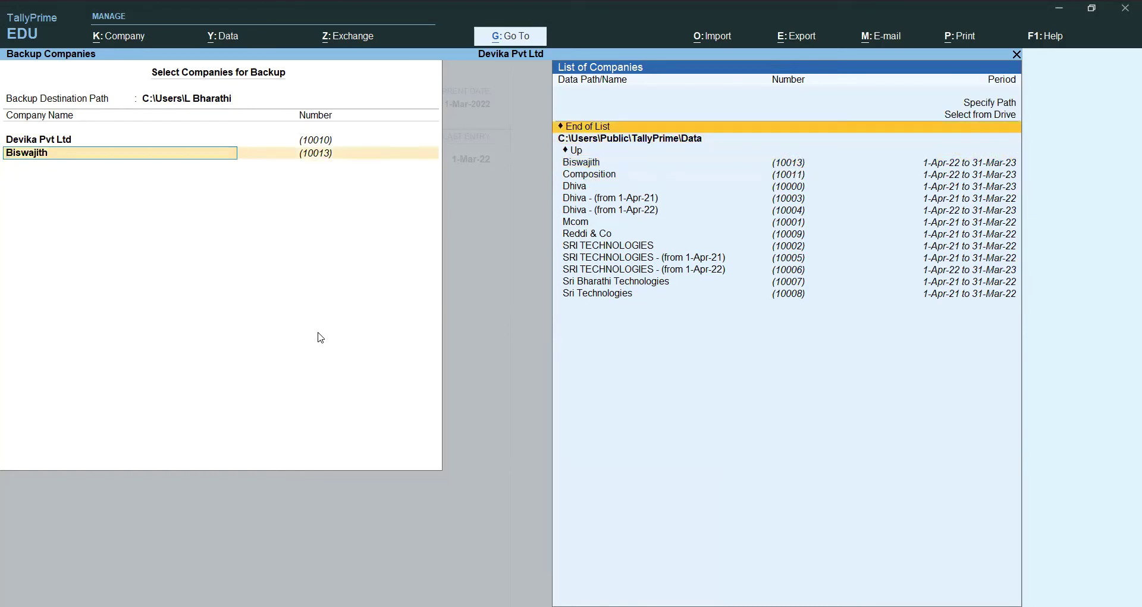
key("BackSpace")
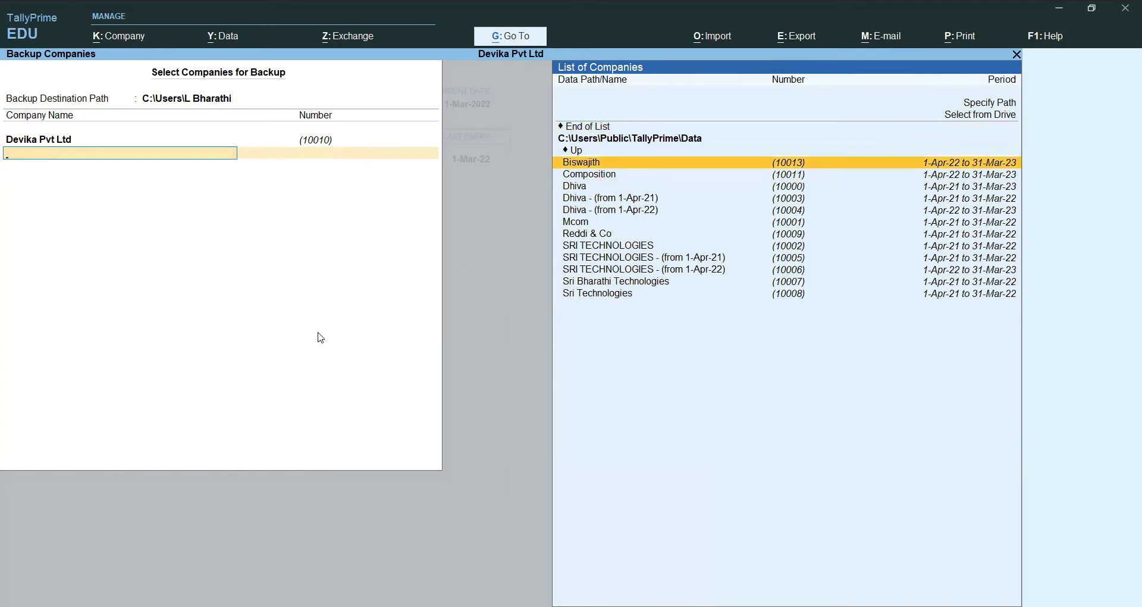
Step: End the backup company list after Devika Pvt Ltd and accept the backup, keeping TallyPrime open
key("Up")
key("Up")
key("Up")
key("Return")
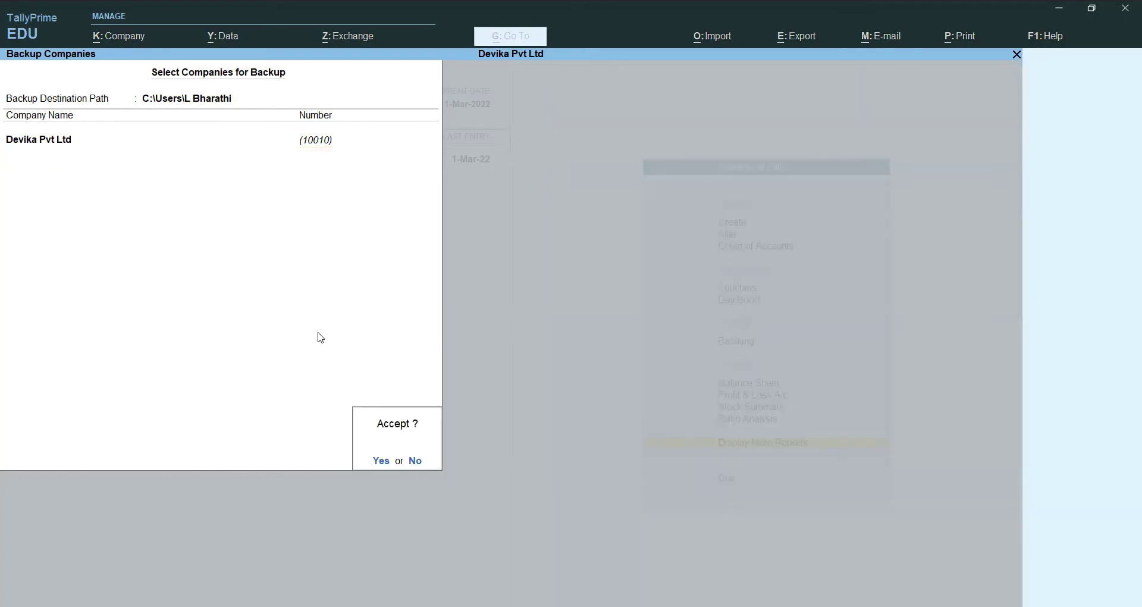
key("Return")
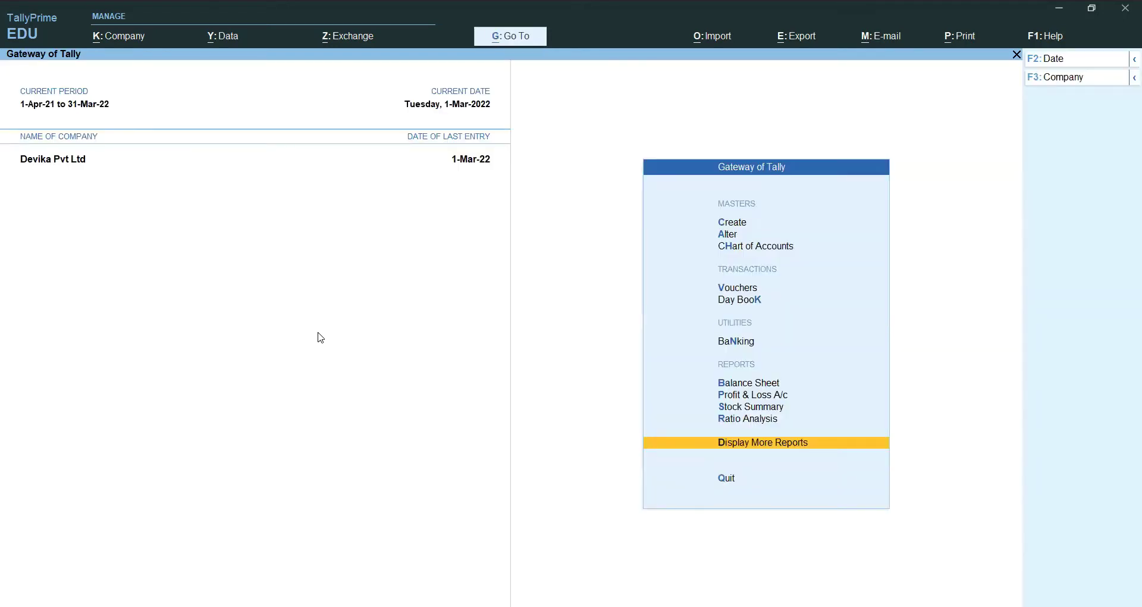
key("Escape")
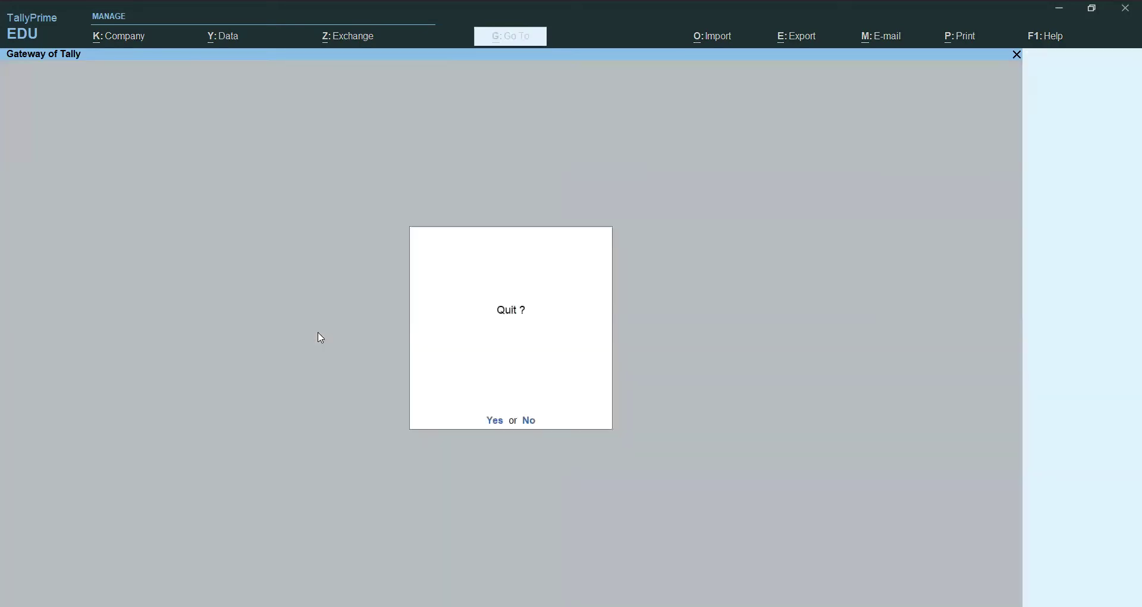
key("n")
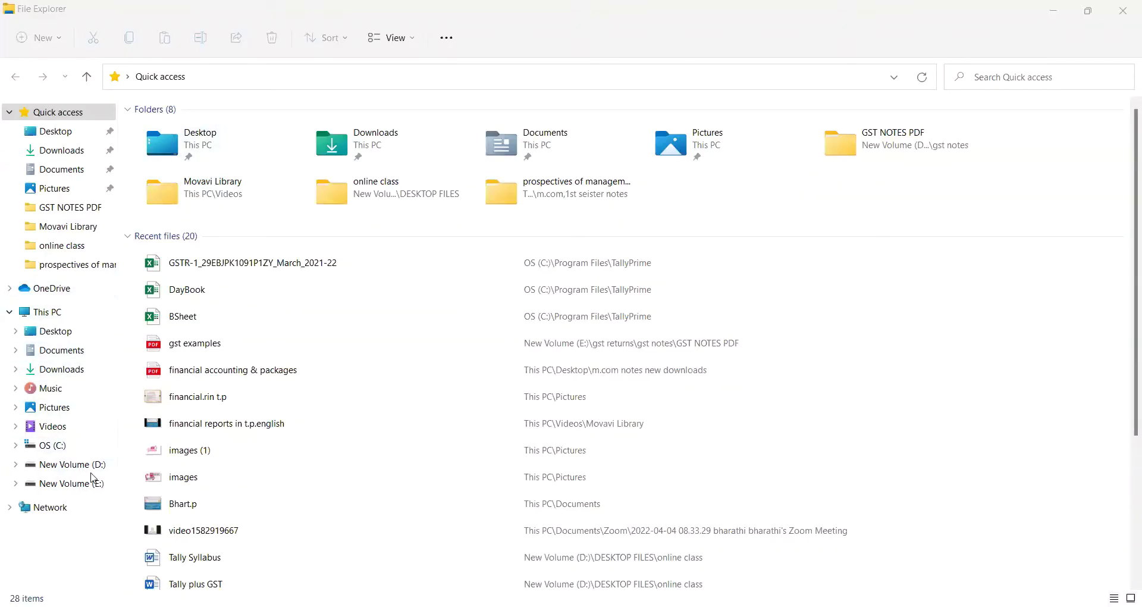
Step: In File Explorer, look through the TallyPrime folder inside Program Files on OS (C:) for the backup file
left_click(53, 317)
double_click(232, 241)
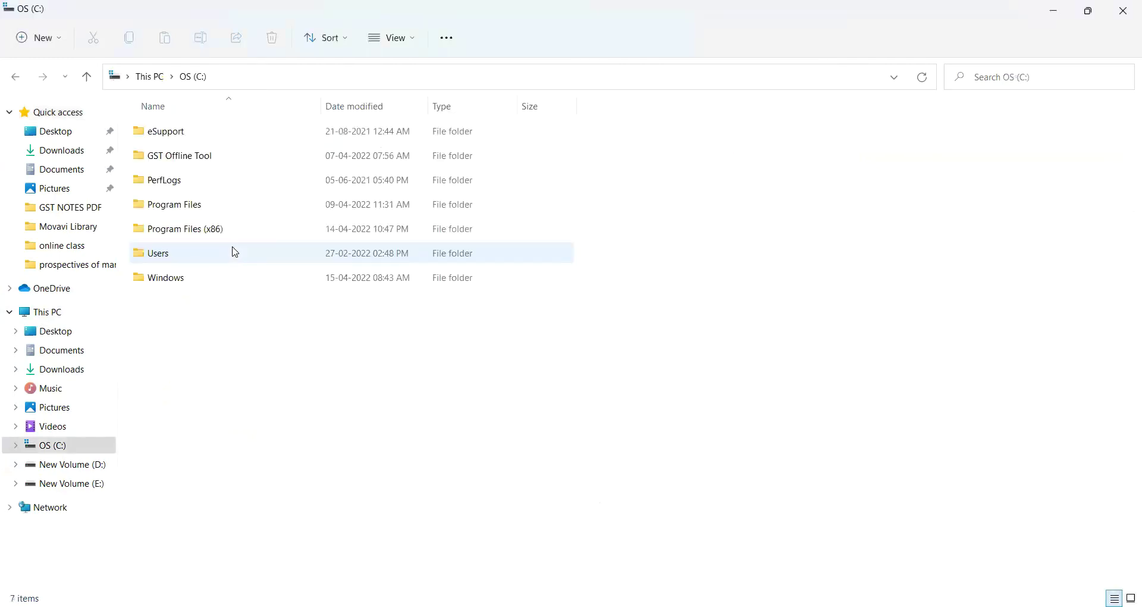
double_click(206, 205)
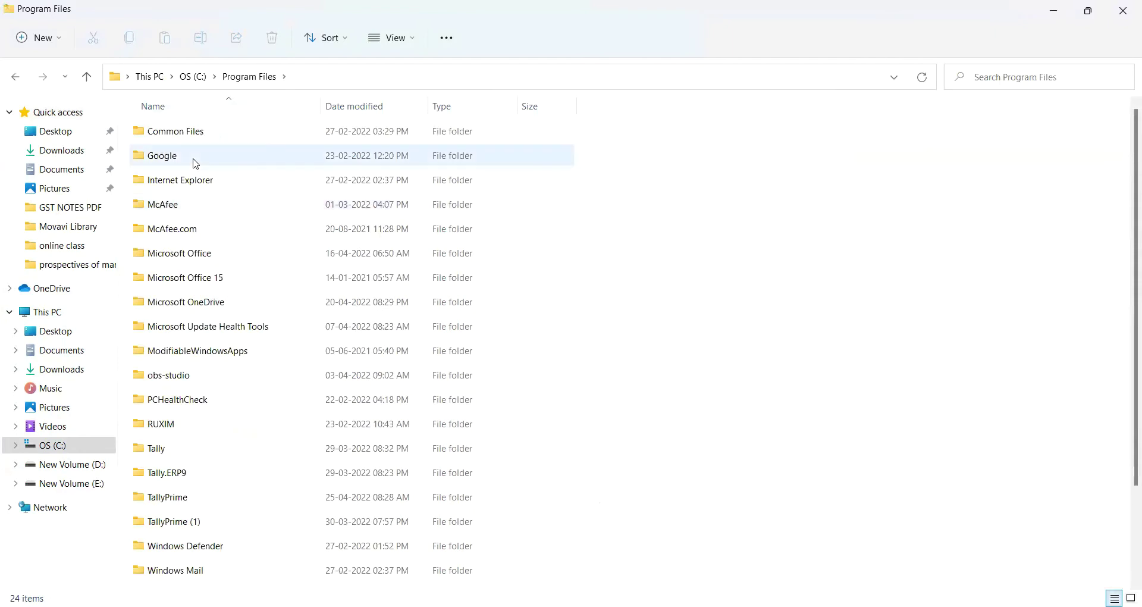
scroll(220, 397, "down", 2)
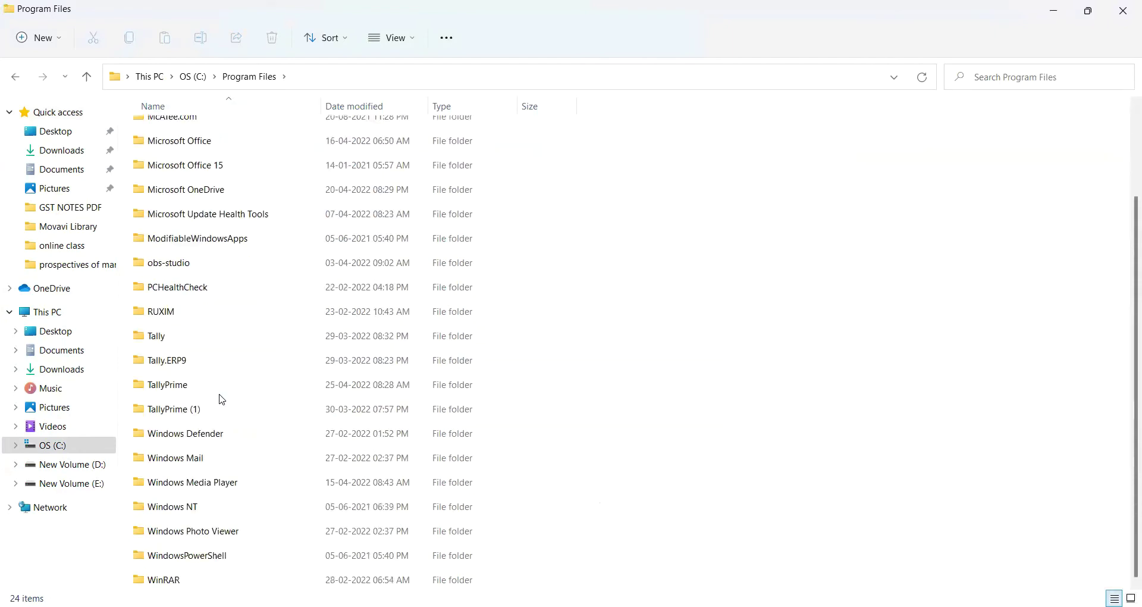
scroll(208, 373, "up", 2)
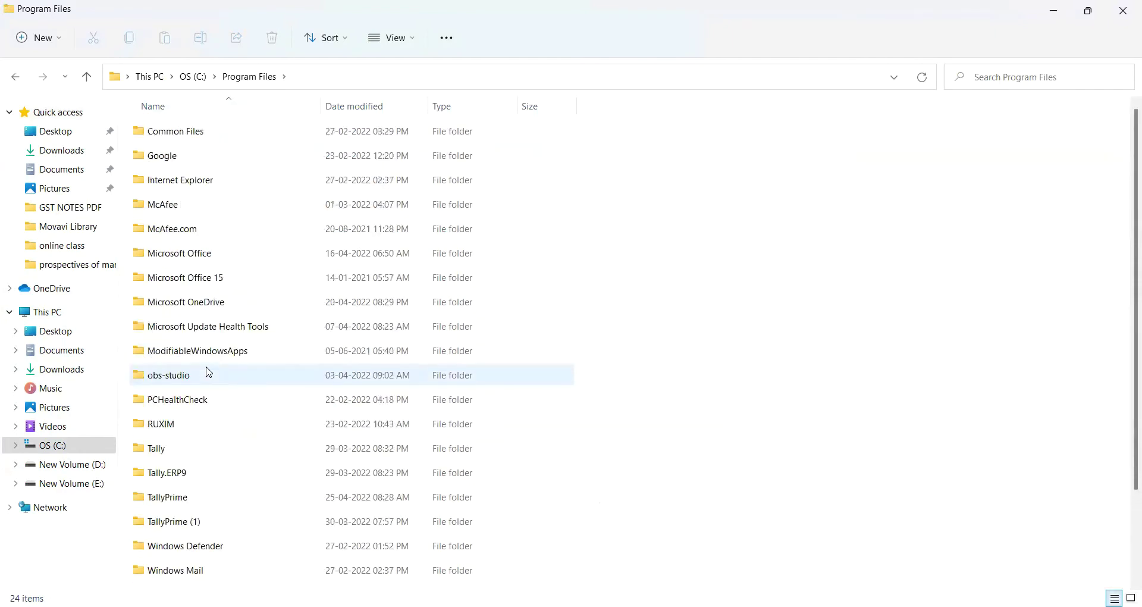
mouse_move(208, 372)
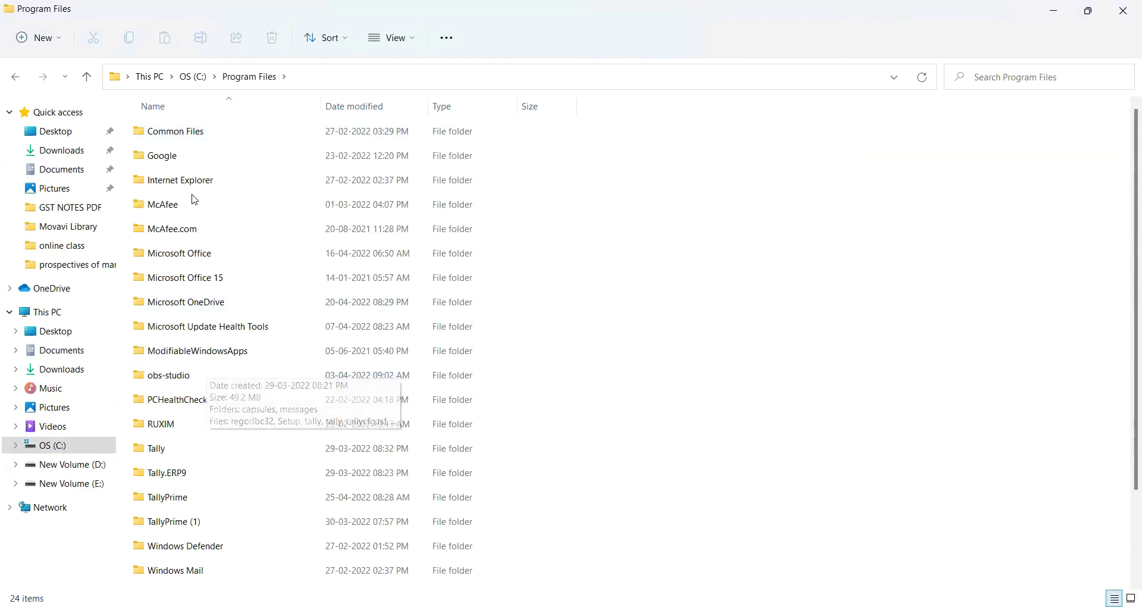
scroll(232, 267, "down", 2)
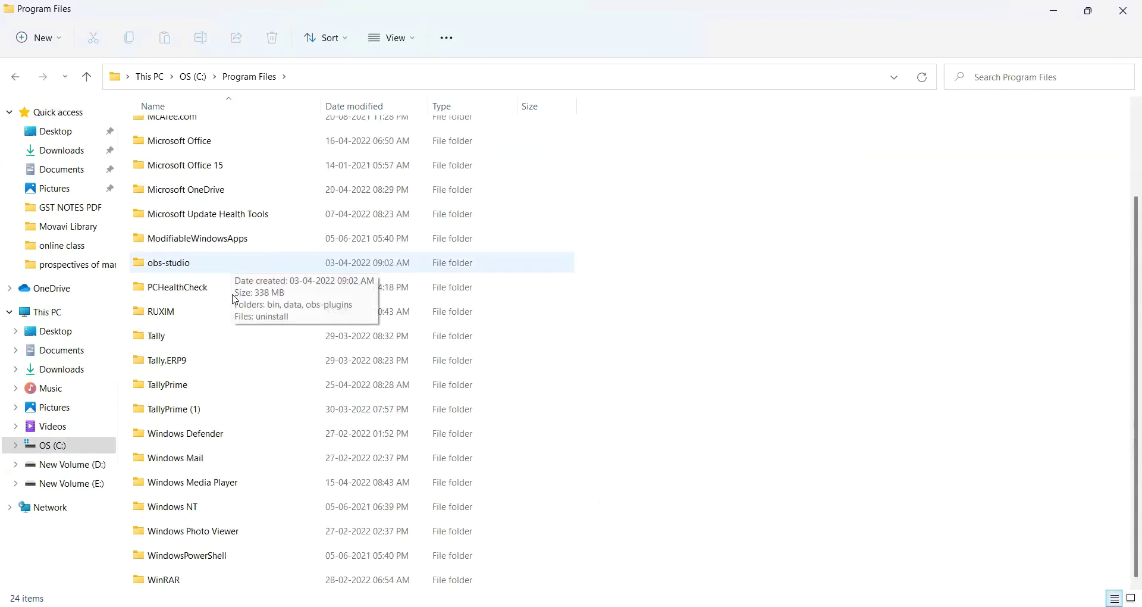
double_click(200, 392)
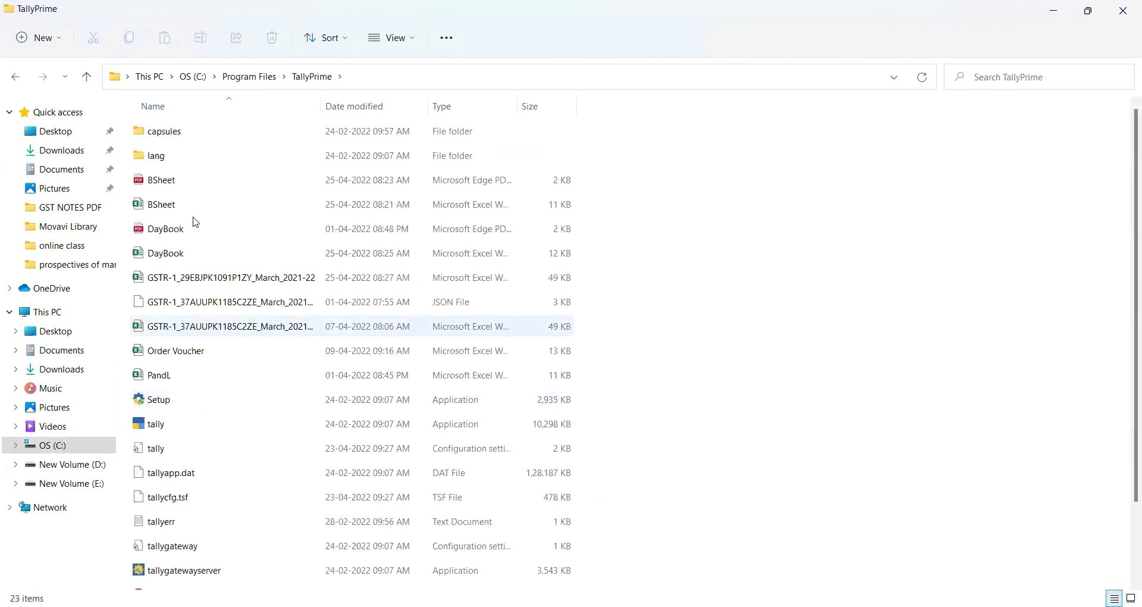
scroll(219, 326, "down", 2)
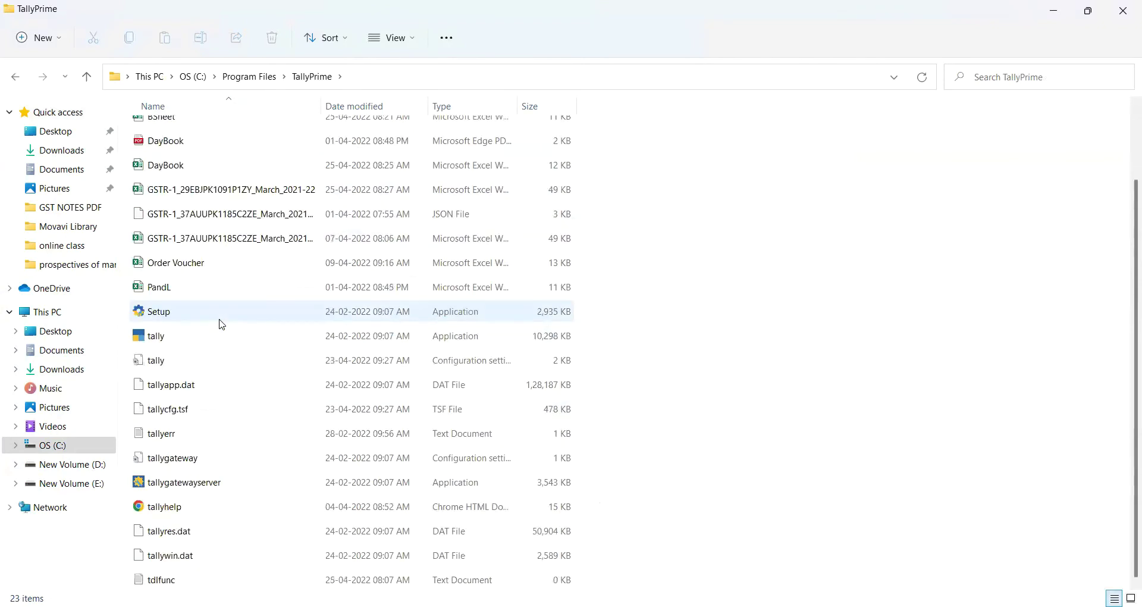
scroll(220, 326, "up", 2)
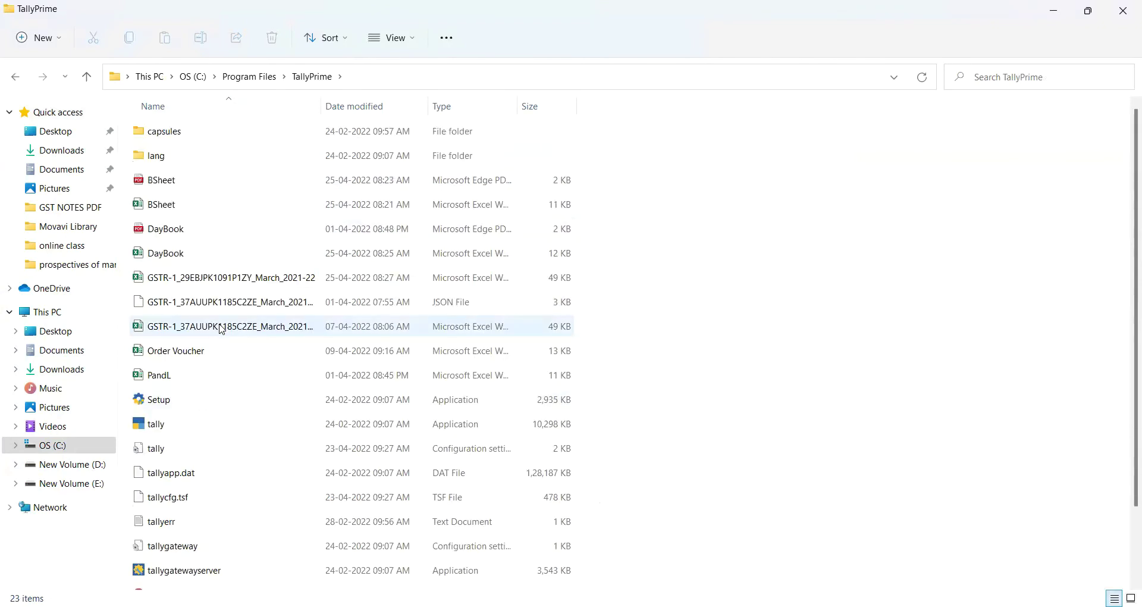
left_click(15, 77)
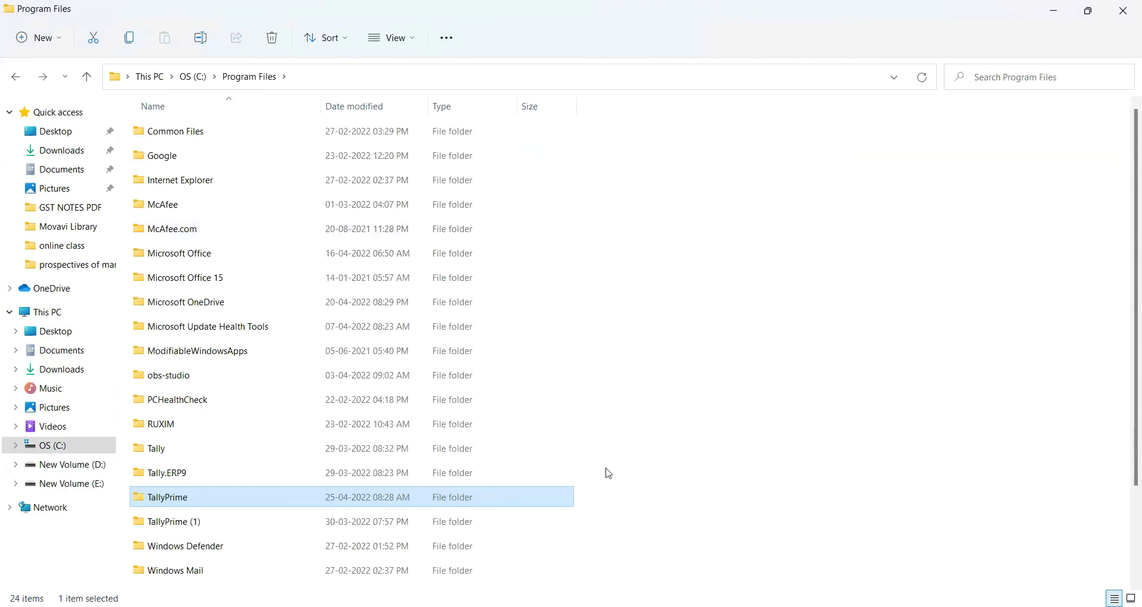
key("alt+Tab")
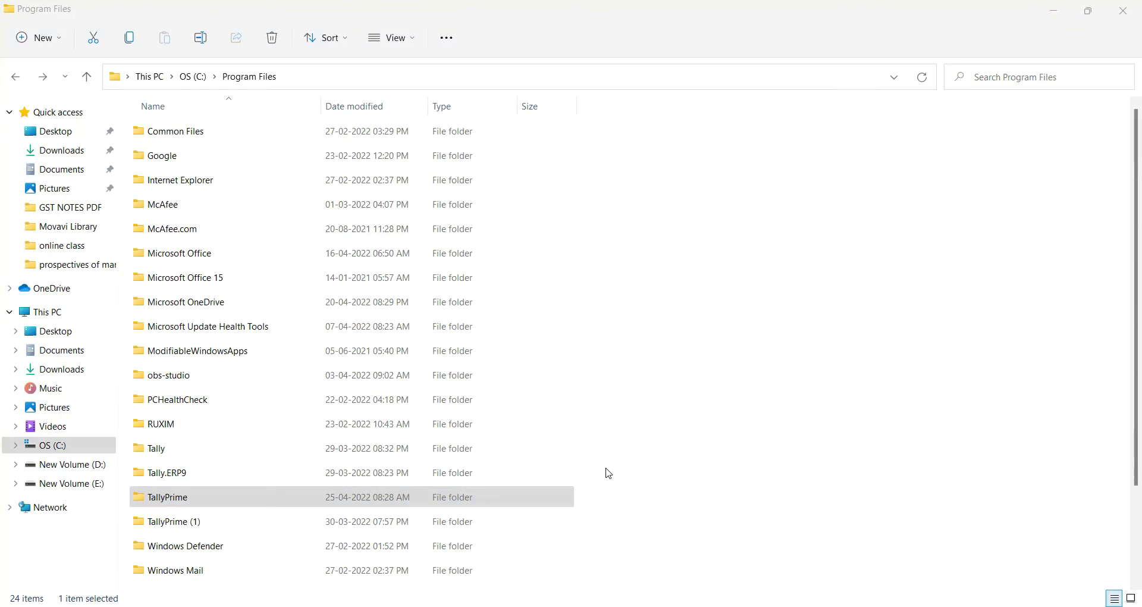
left_click(178, 497)
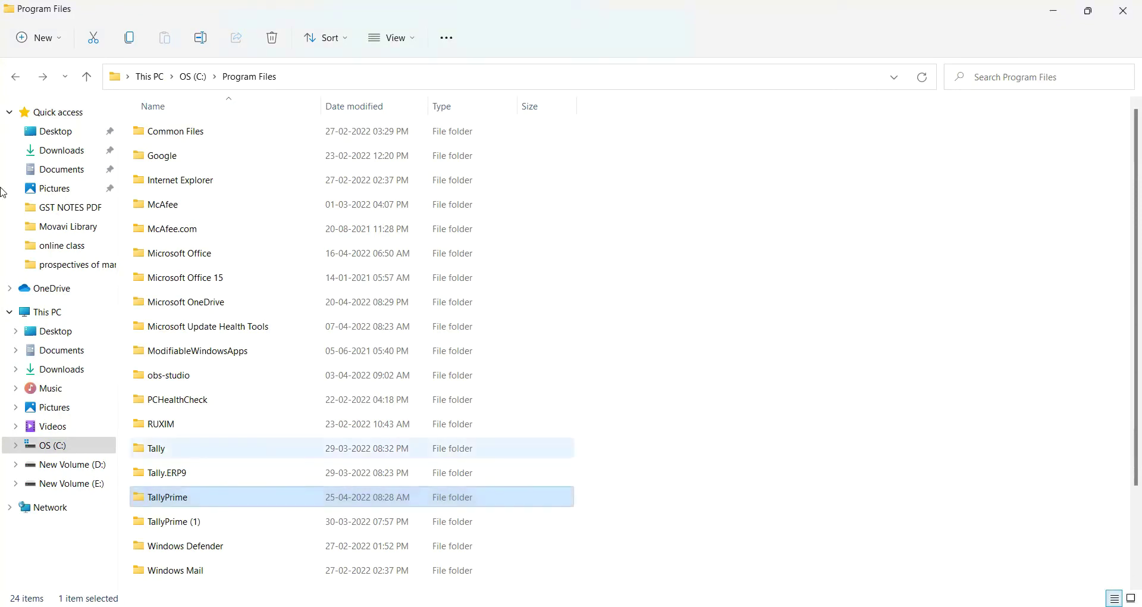
Step: Open the backup destination folder under C:\Users and select the TBK900_10010 archive
left_click(13, 75)
double_click(182, 258)
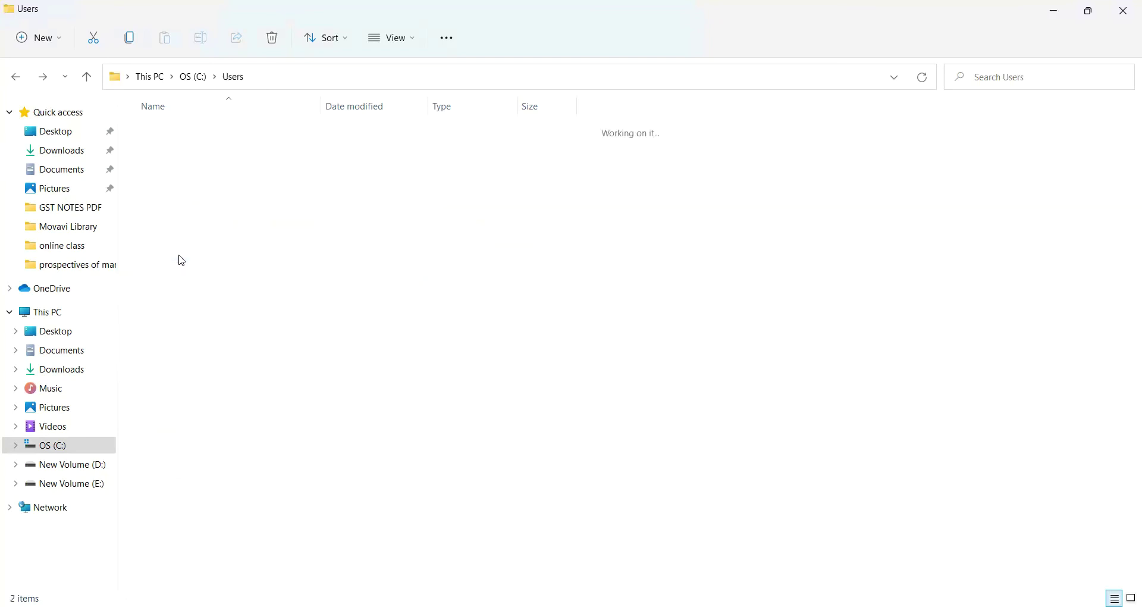
double_click(166, 136)
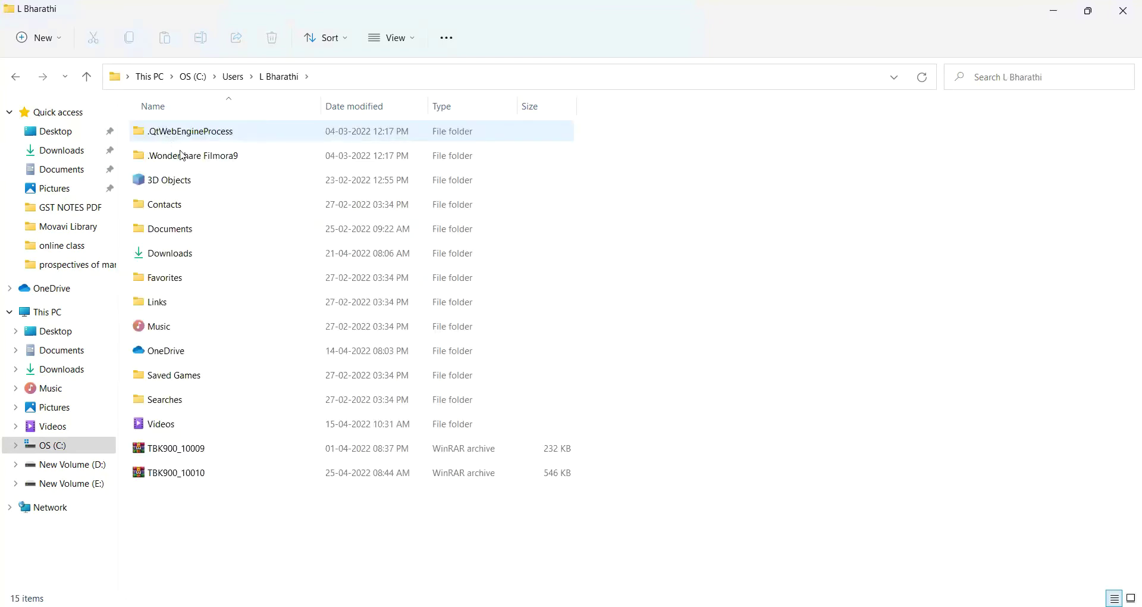
left_click(373, 479)
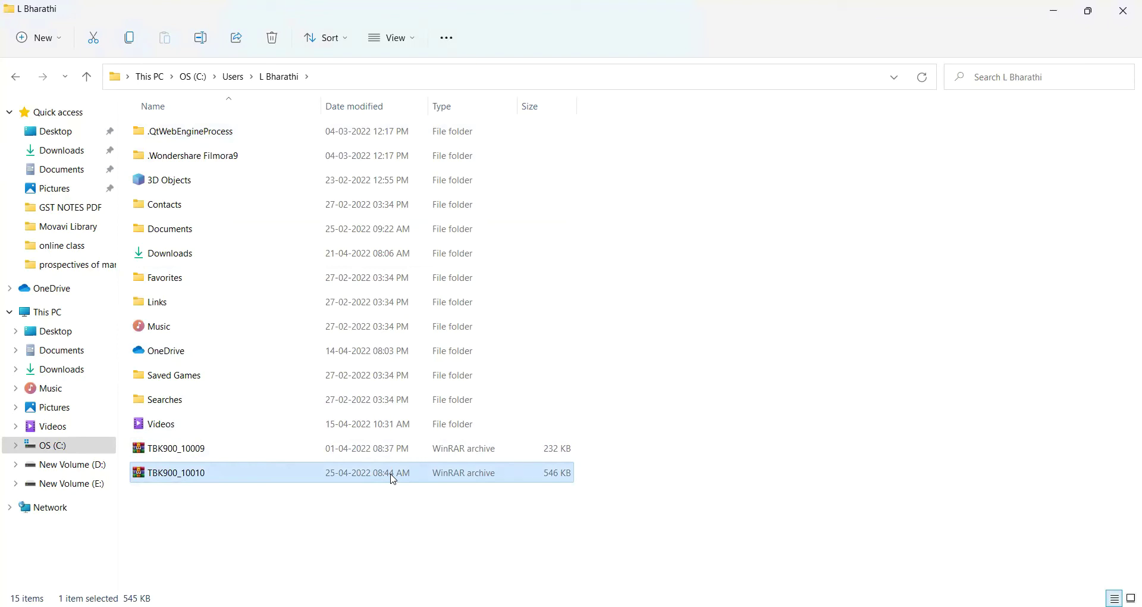
Step: Delete the TBK900_10009 backup archive and leave the Backup Companies screen in TallyPrime
key("Up")
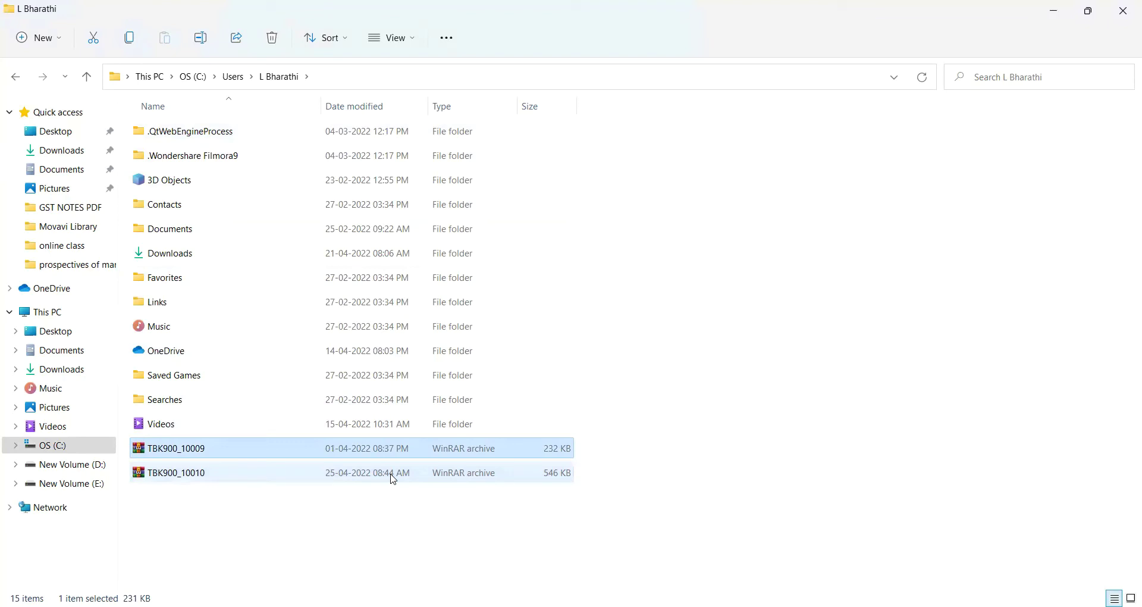
key("Delete")
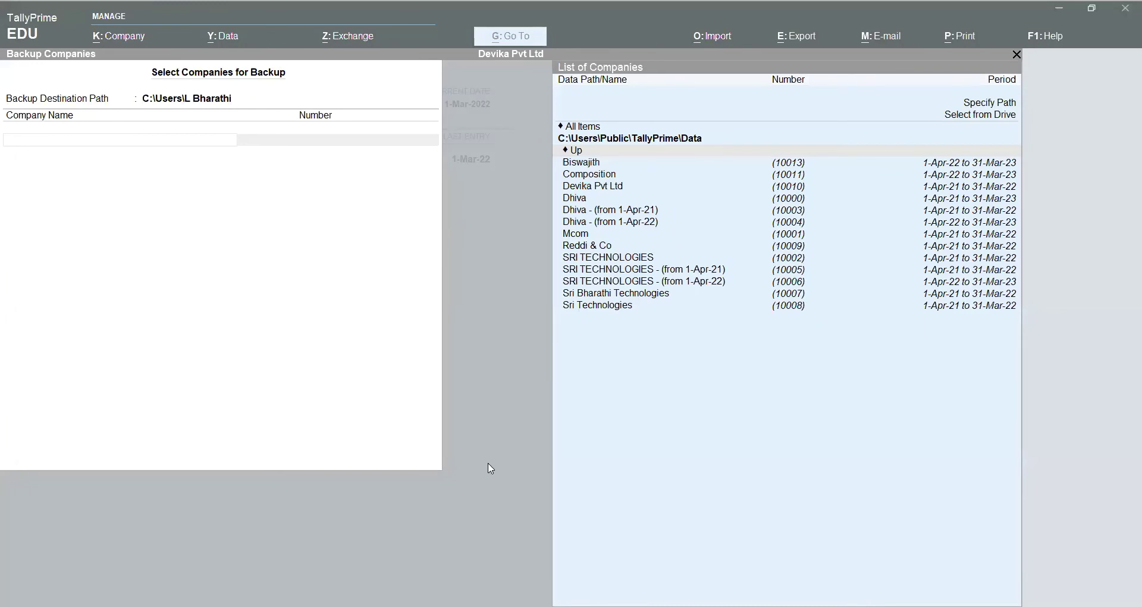
key("Escape")
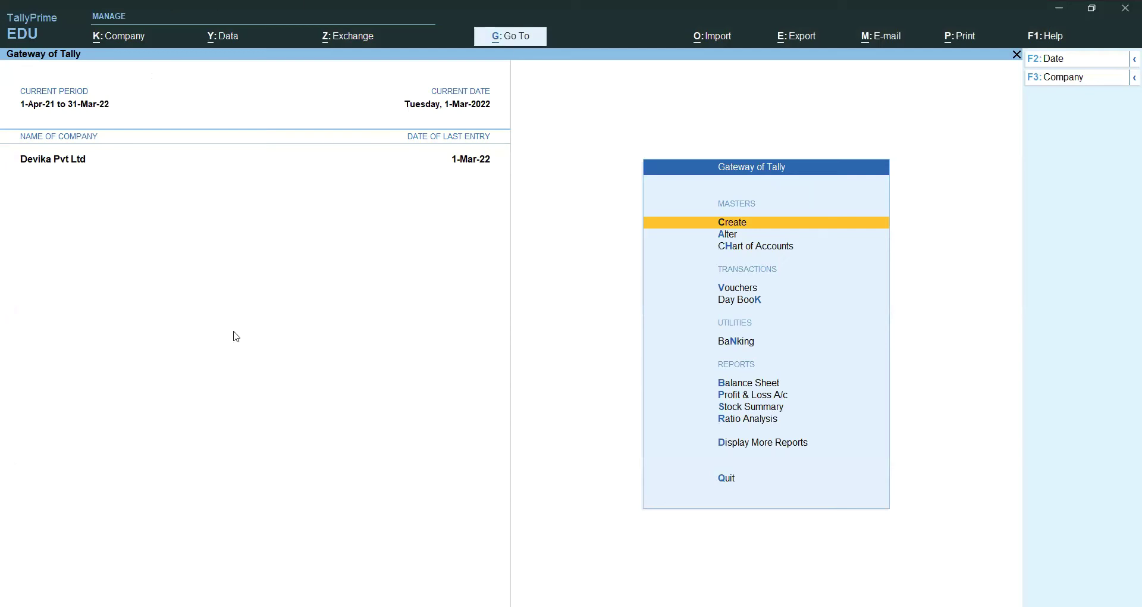
Step: Open the Devika Pvt Ltd company for alteration and delete it, confirming the deletion
left_click(1056, 82)
key("Up")
key("Up")
key("Up")
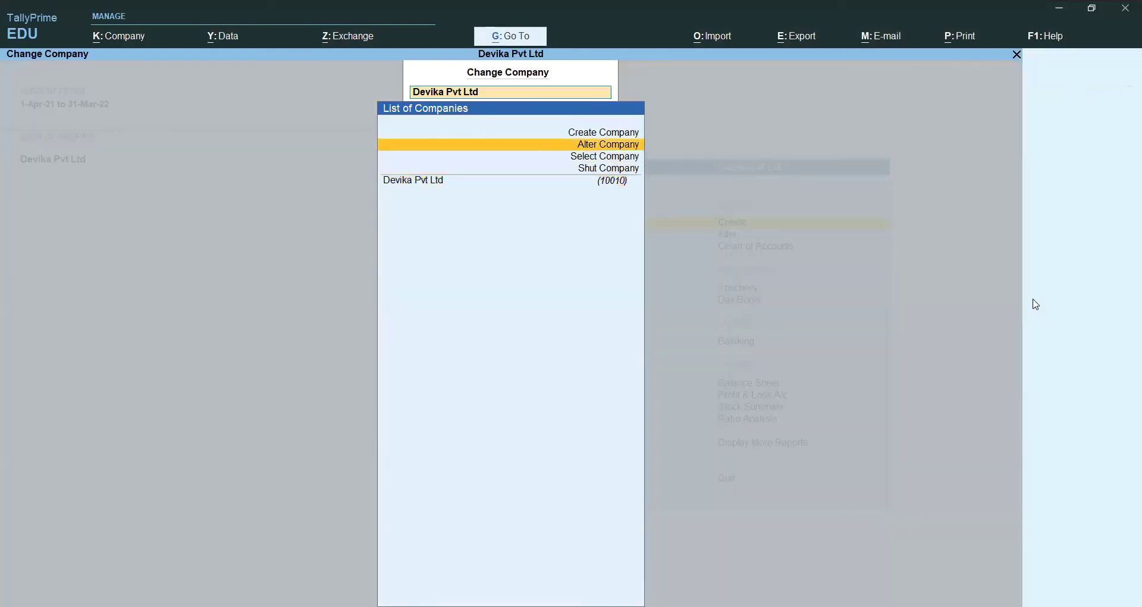
key("Return")
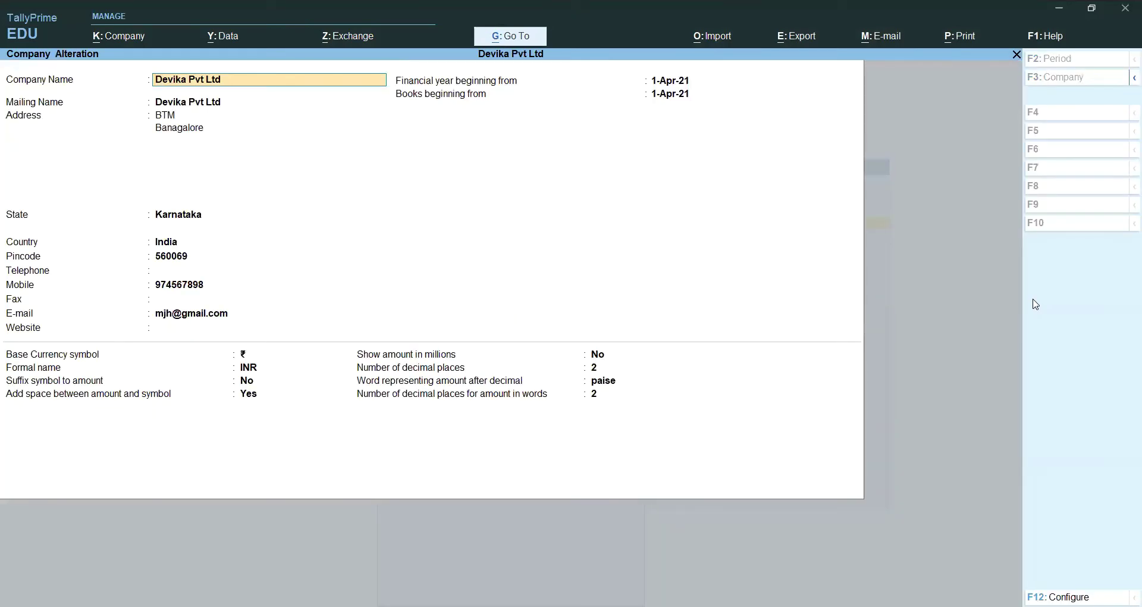
key("alt+d")
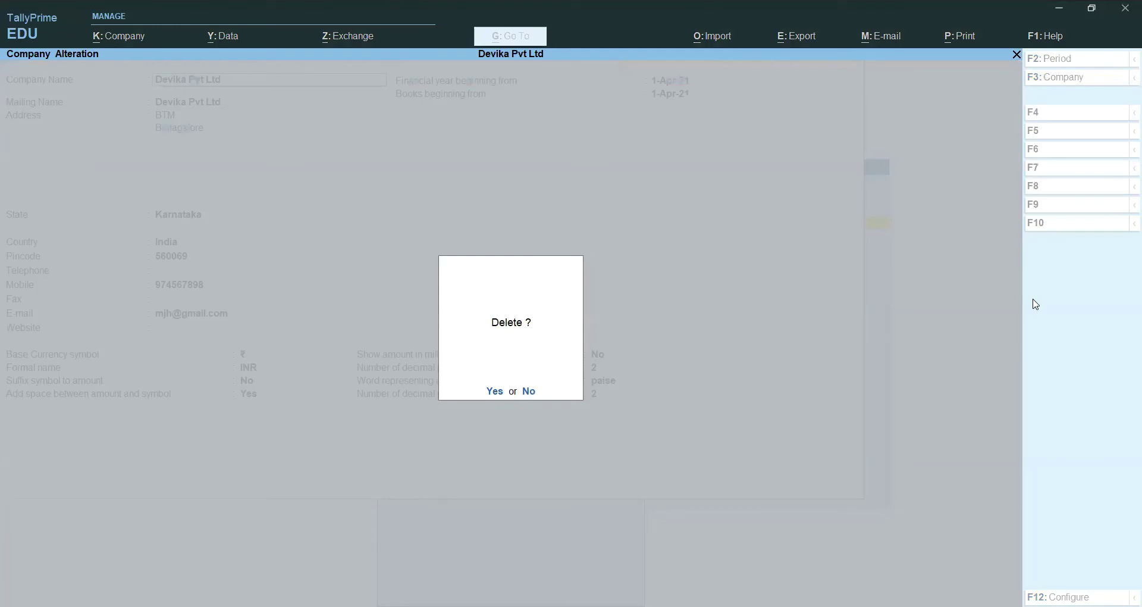
key("y")
key("y")
Step: Look through the company list under C:\Users\Public\TallyPrime\Data for Devika Pvt Ltd
key("Down")
key("Down")
key("Down")
key("Down")
key("Down")
key("Down")
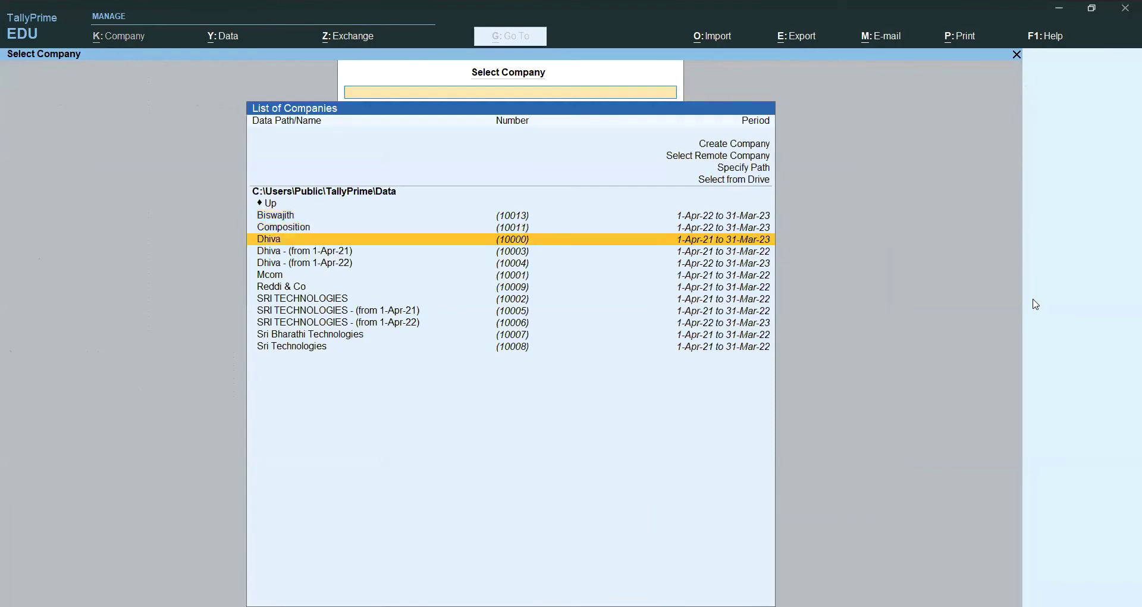
key("Up")
key("Up")
key("Up")
key("Up")
key("Up")
key("Up")
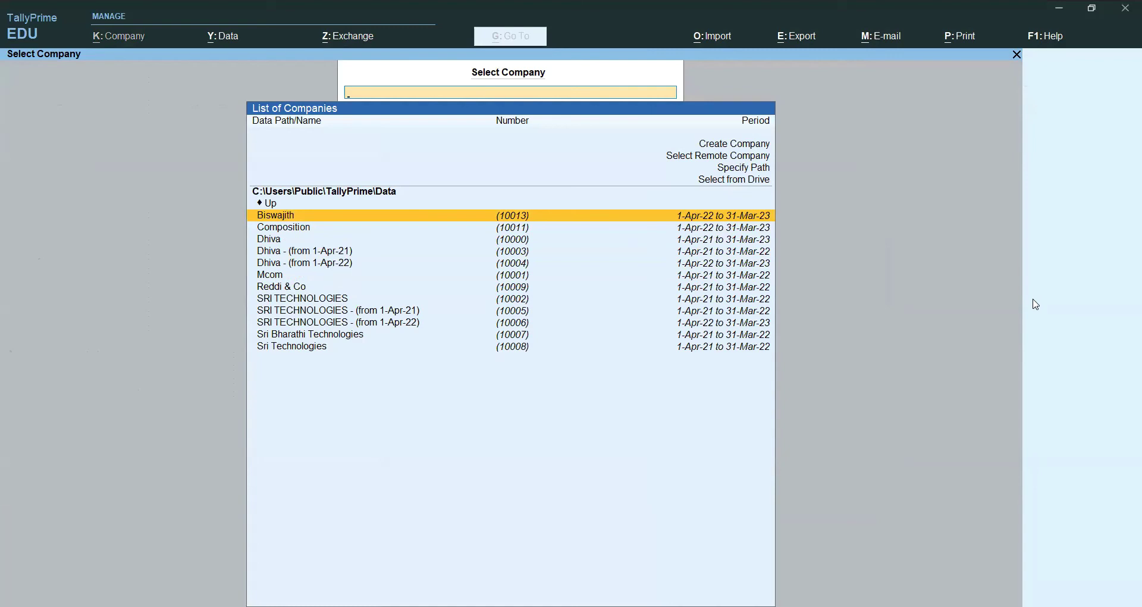
Step: Decline quitting TallyPrime and open the first company listed under C:\Users\Public\TallyPrime\Data
key("Escape")
key("Escape")
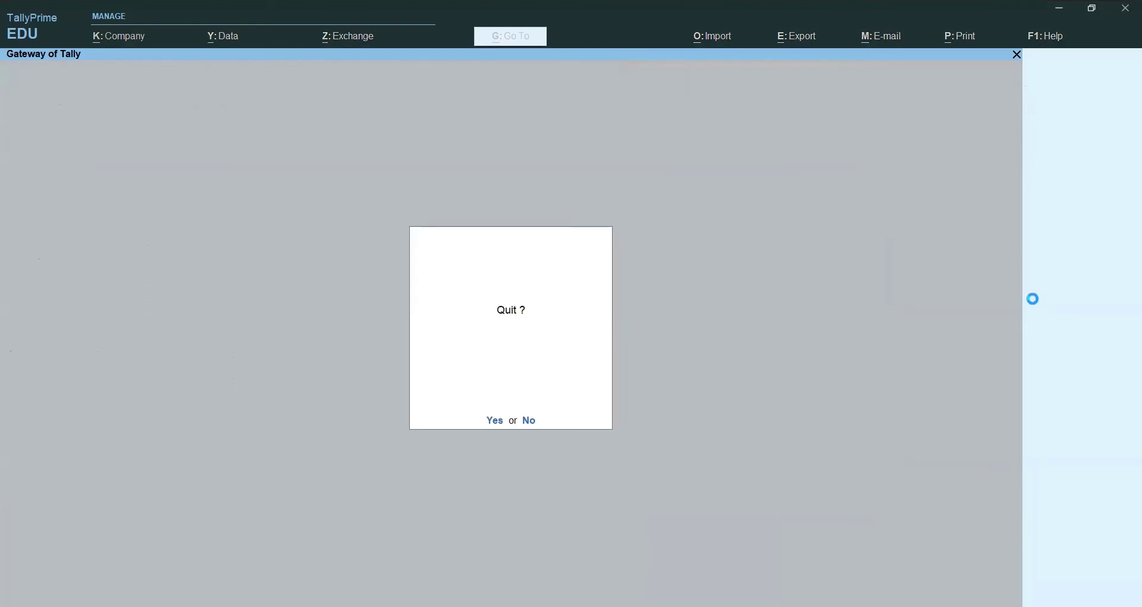
left_click(529, 421)
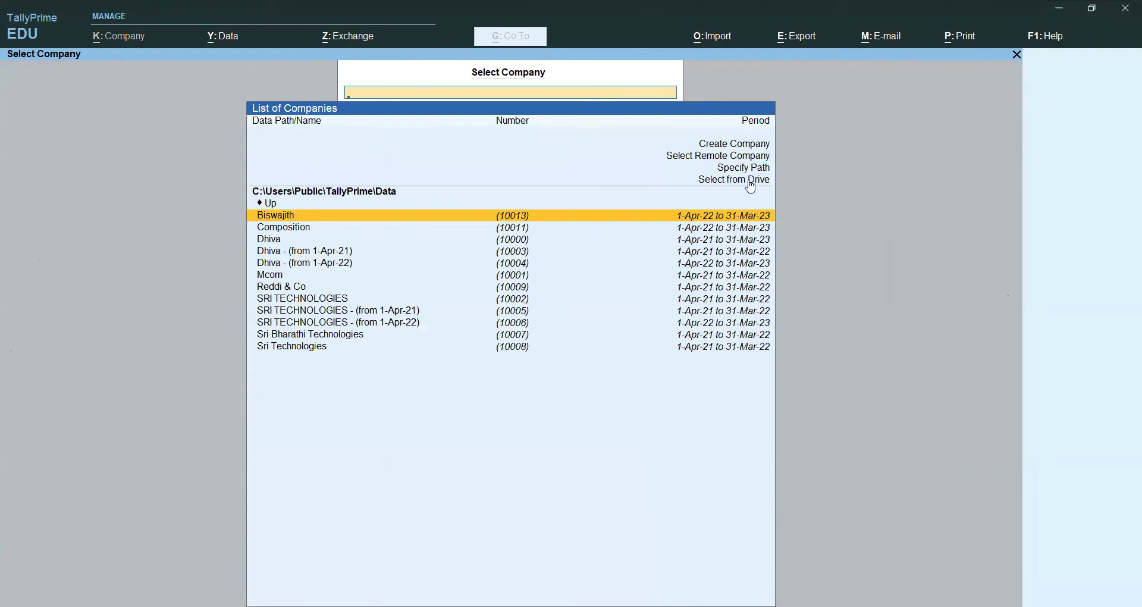
key("Return")
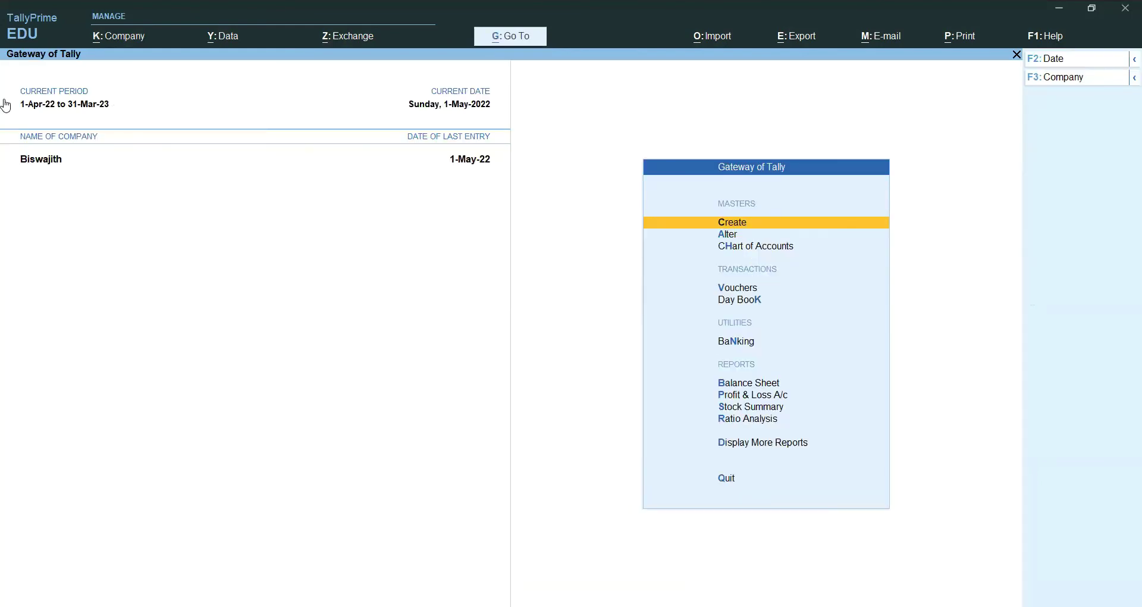
Step: Restore Devika Pvt Ltd (10010) from its backup to C:\Users\Public\TallyPrime\Data and accept the restore
left_click(223, 38)
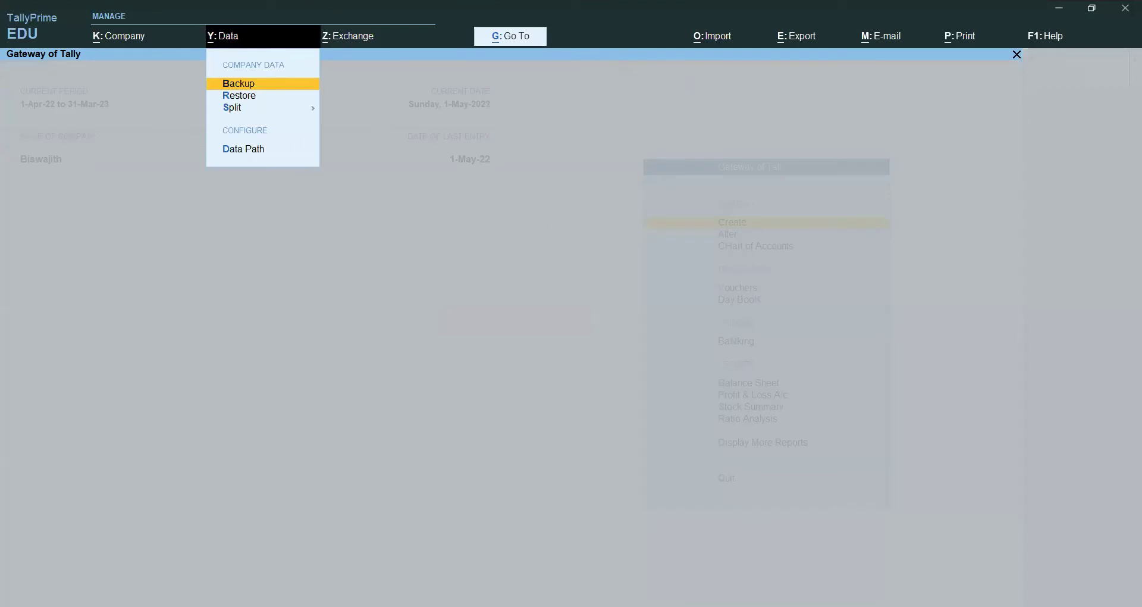
key("Down")
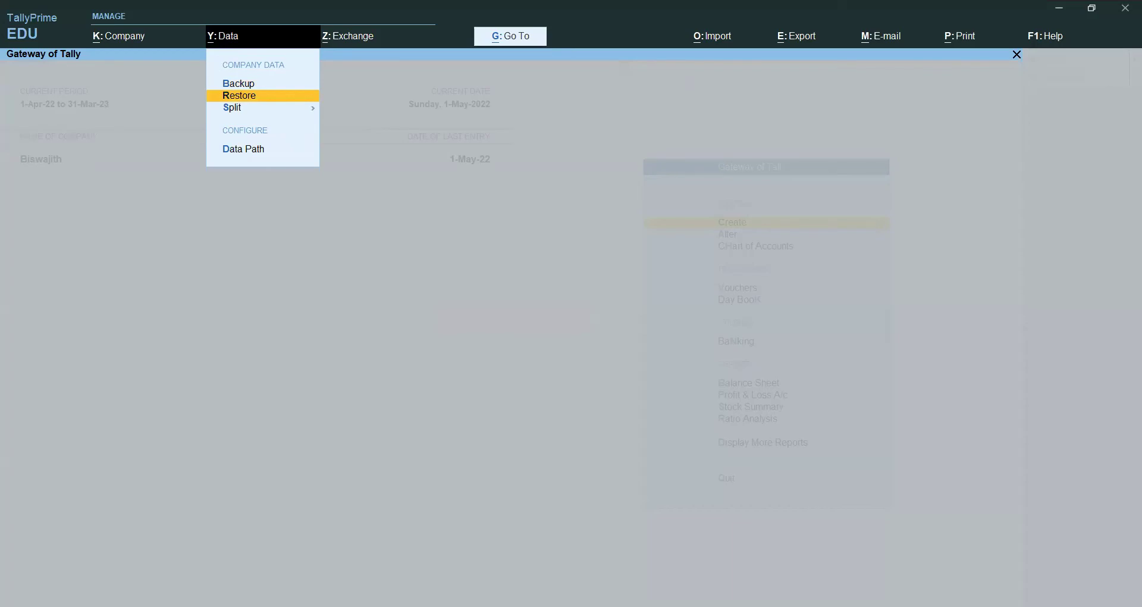
key("Return")
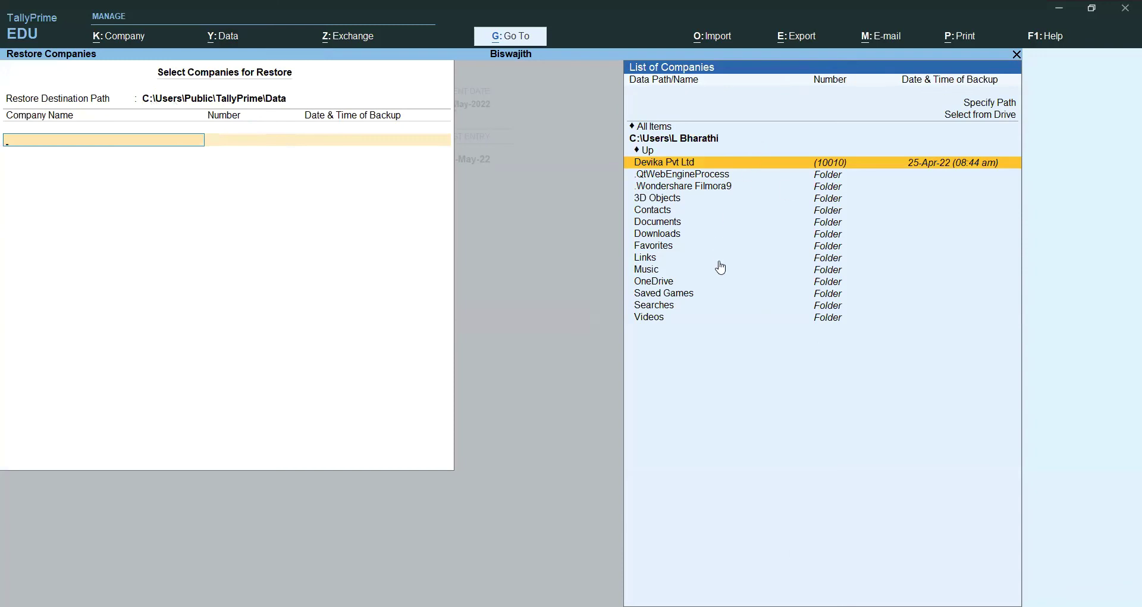
key("Down")
key("Up")
key("Return")
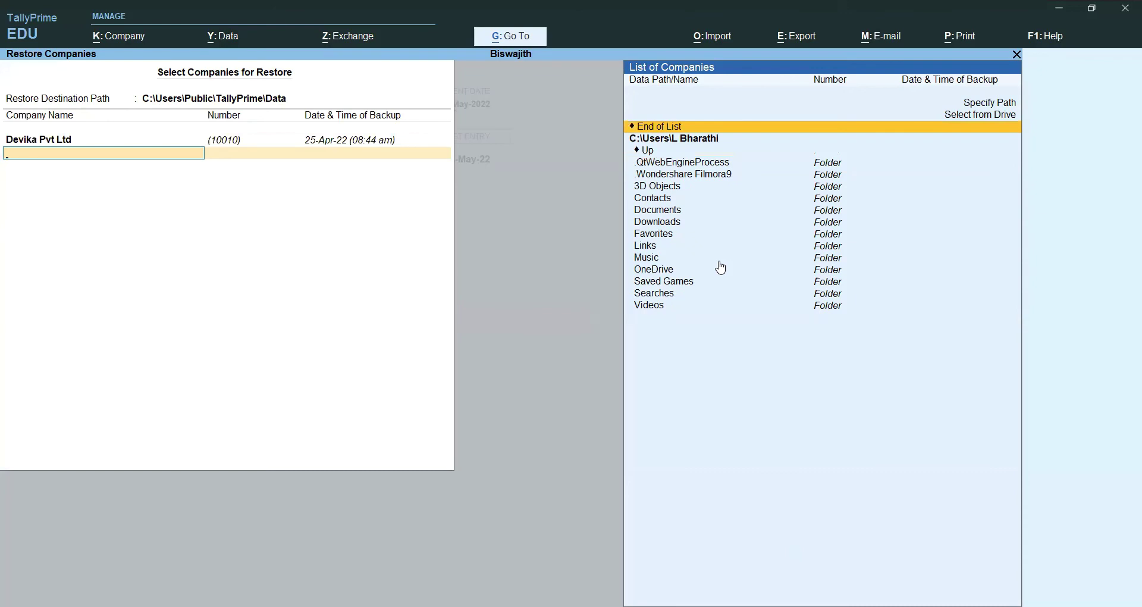
key("Return")
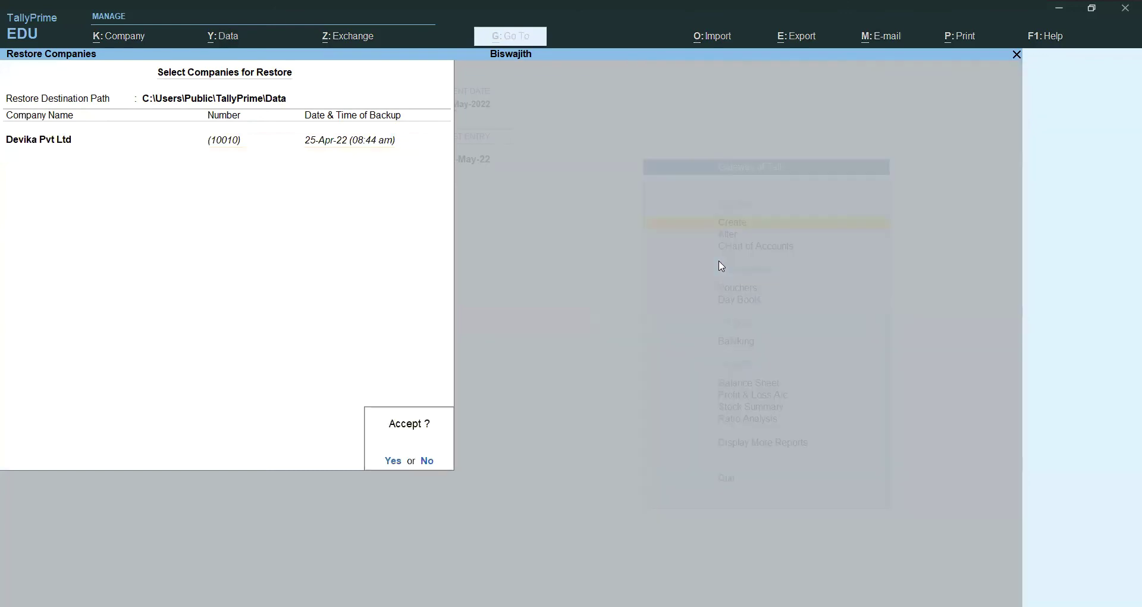
key("Return")
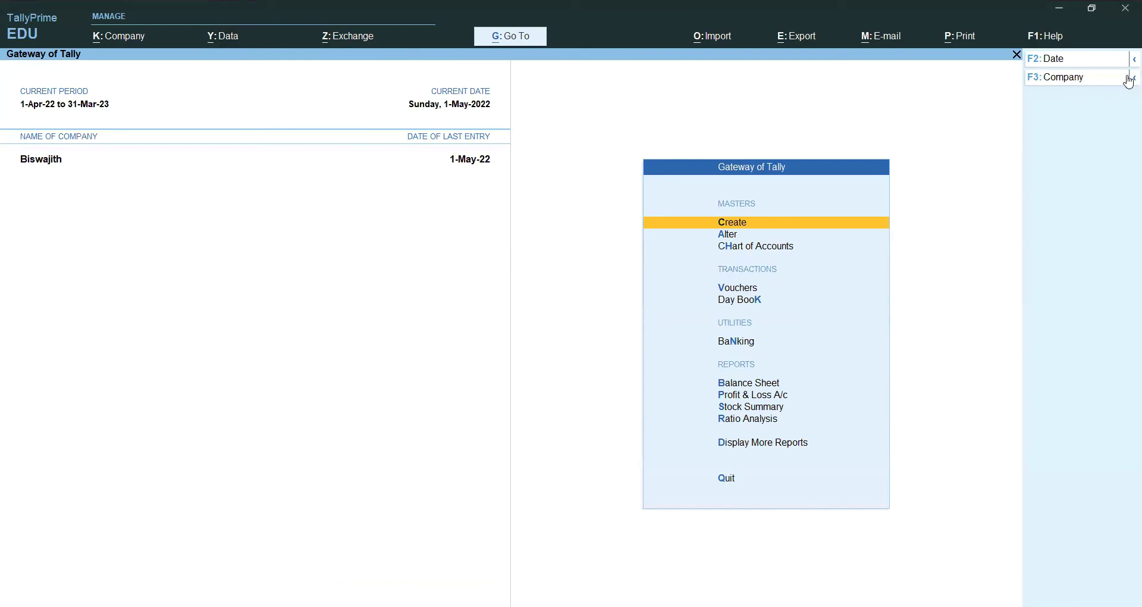
Step: Select the restored Devika Pvt Ltd company from the company list and open it
left_click(1074, 78)
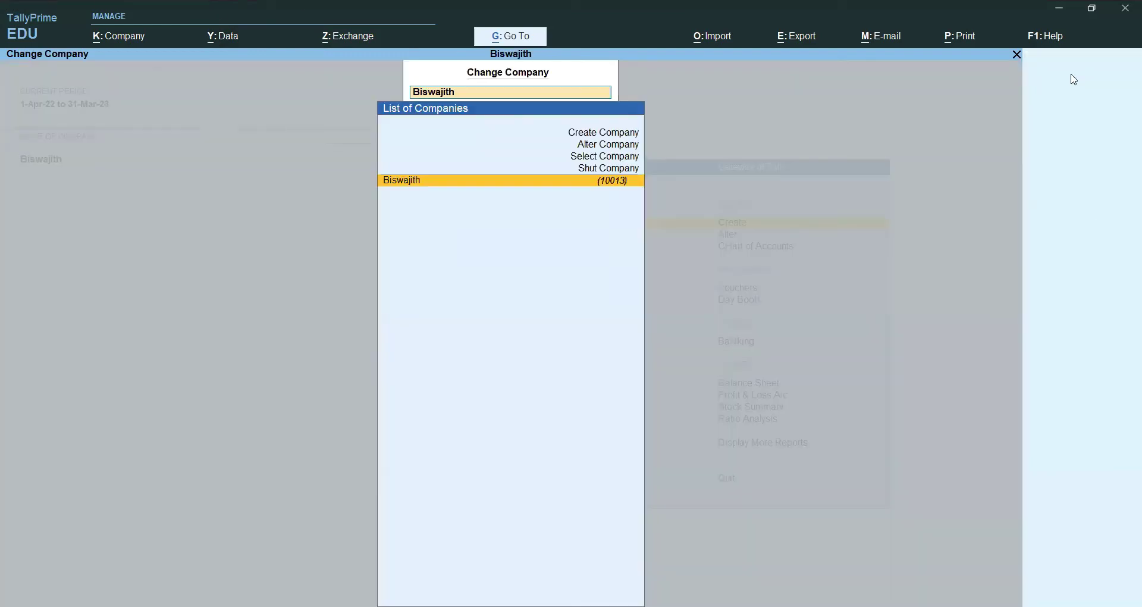
key("Up")
key("Up")
key("Return")
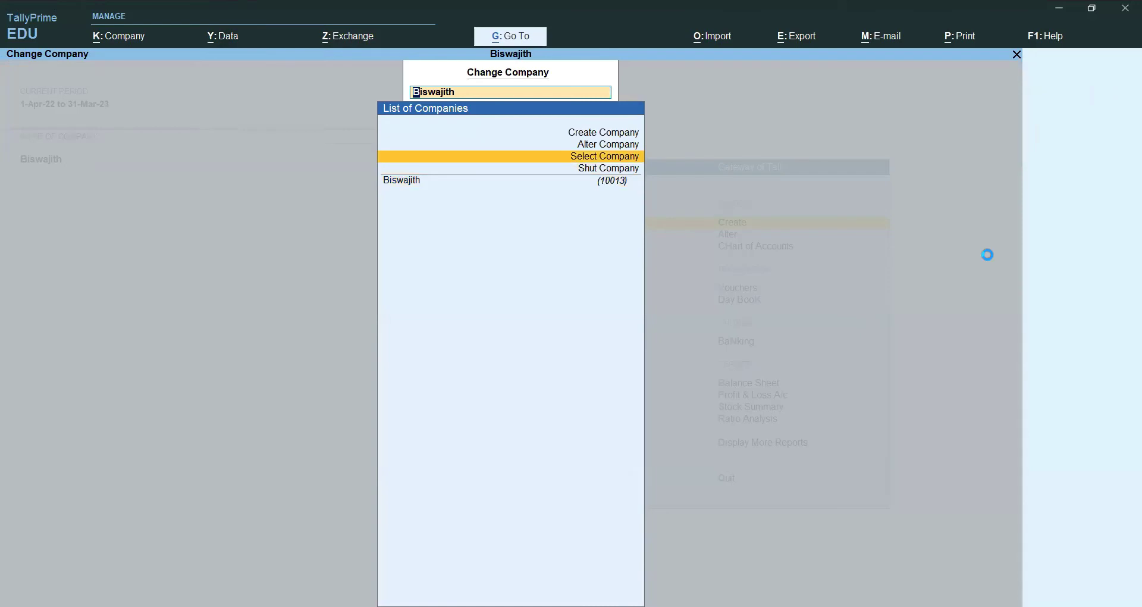
key("Down")
key("Down")
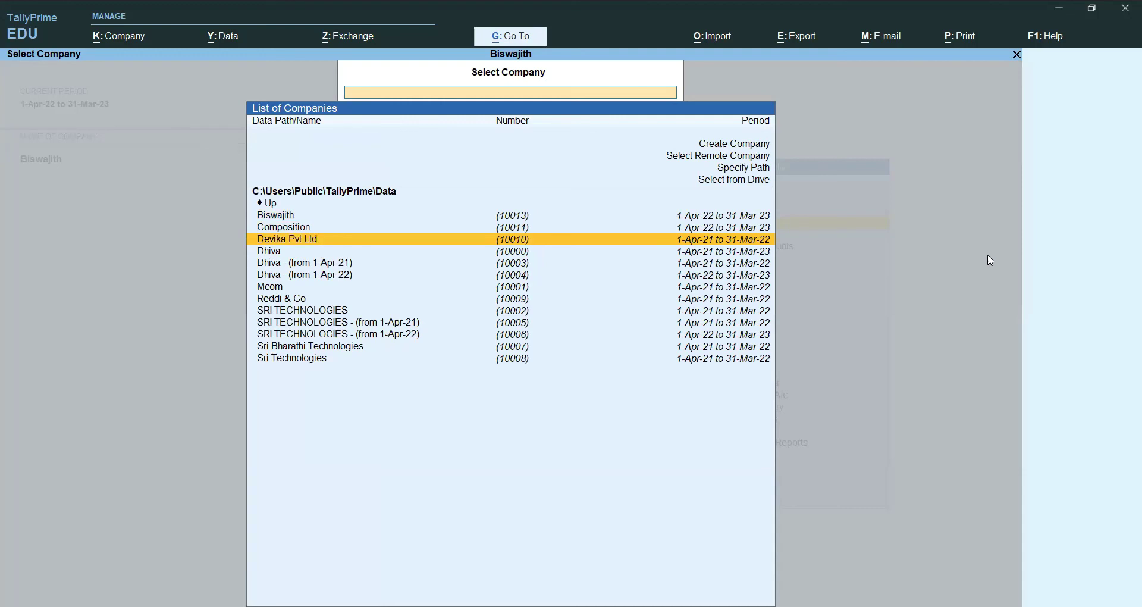
key("Return")
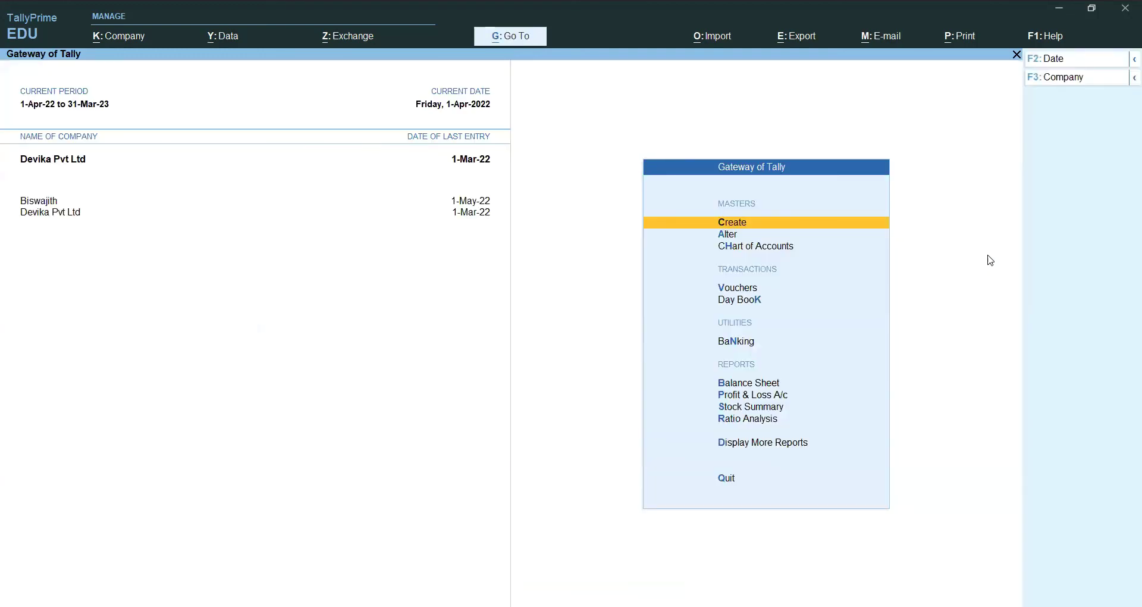
Step: Check the restored vouchers in the Devika Pvt Ltd Day Book for 1-3-2022, and leave the report
key("Down")
key("Down")
key("Down")
key("Down")
key("Return")
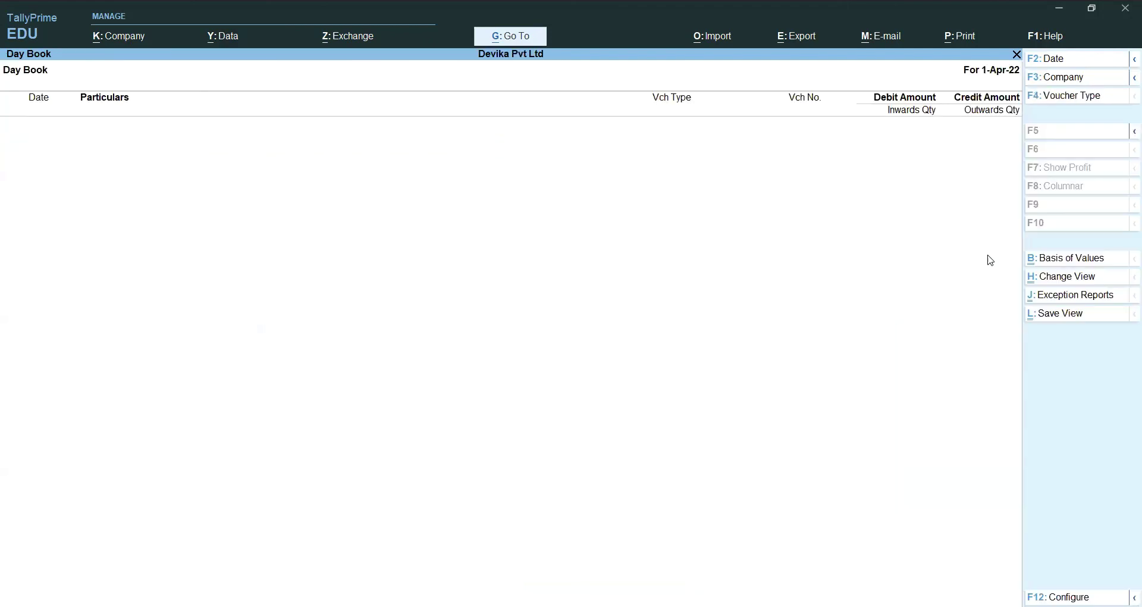
left_click(1062, 60)
type("1-3-2022")
key("Return")
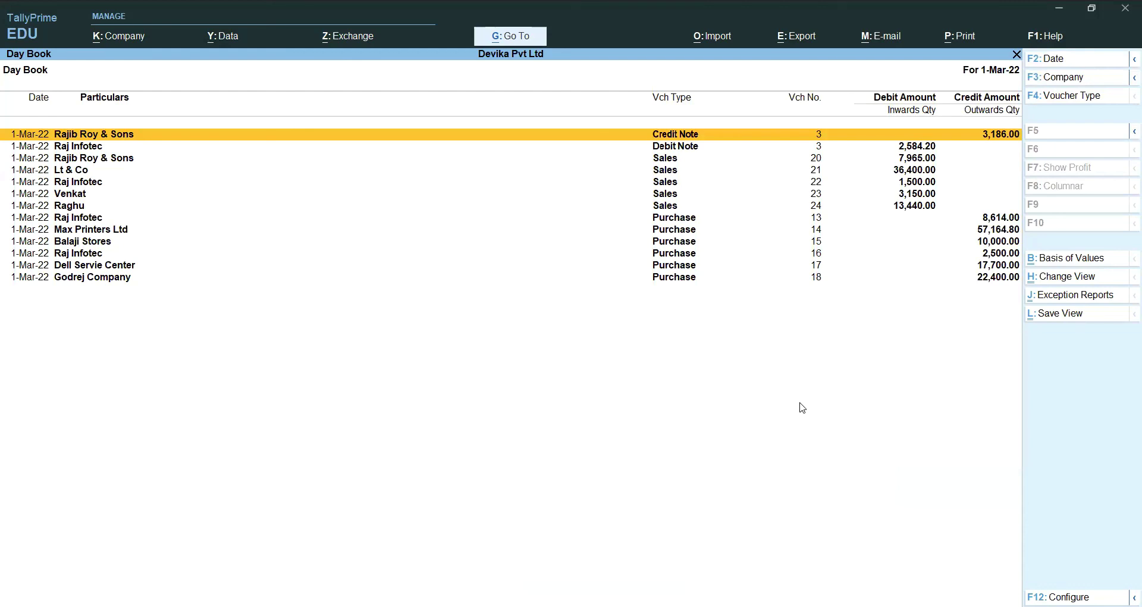
key("Escape")
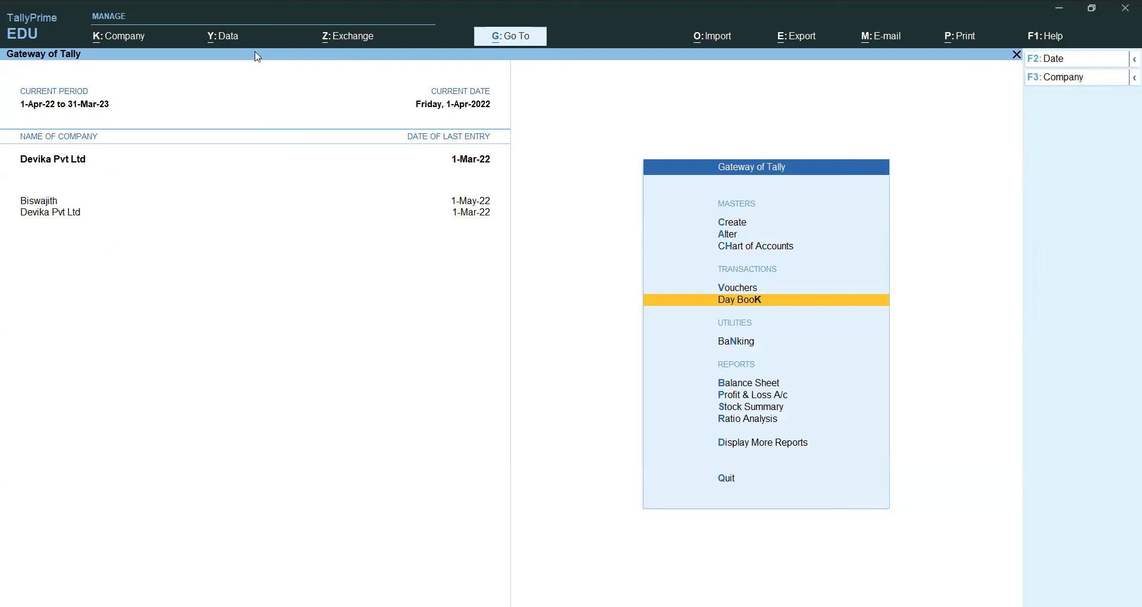
Step: Start a company backup and browse for a destination path on drive D:\
left_click(230, 41)
left_click(257, 83)
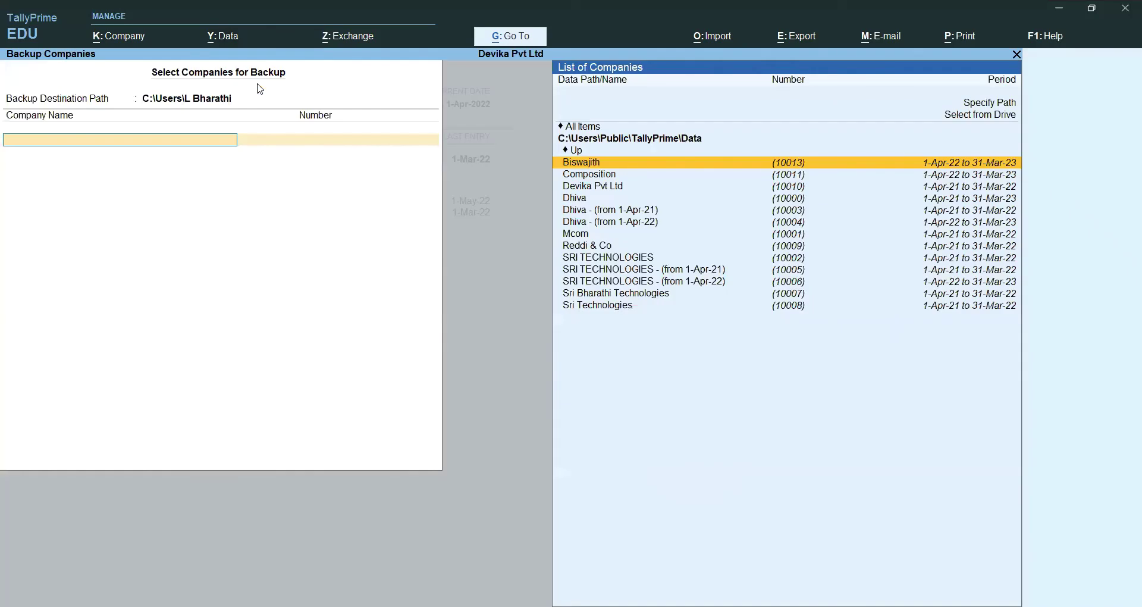
left_click(170, 103)
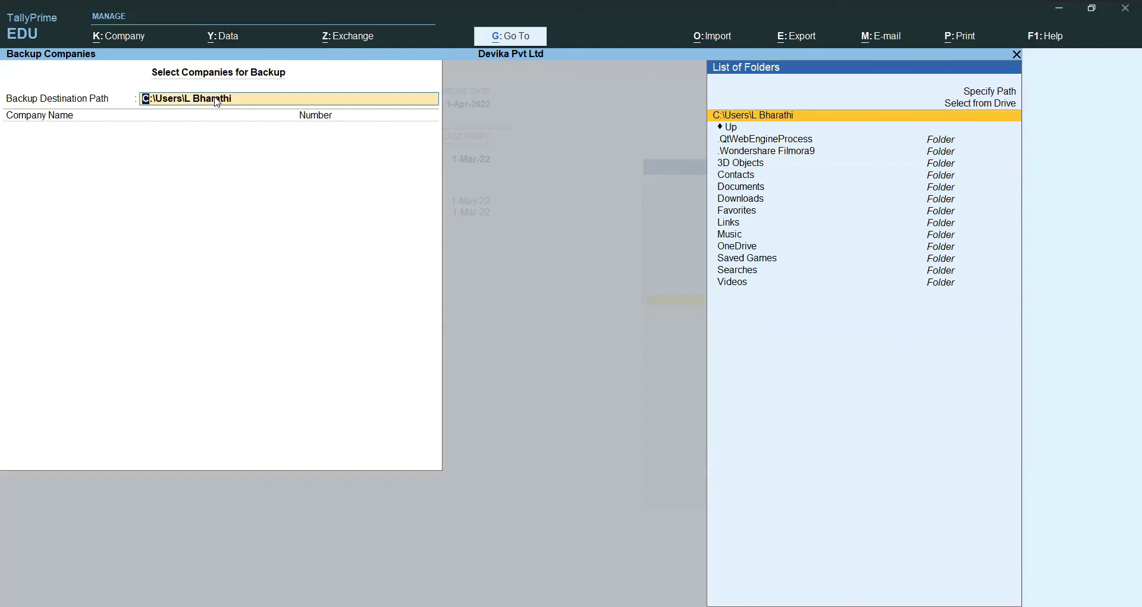
left_click(987, 108)
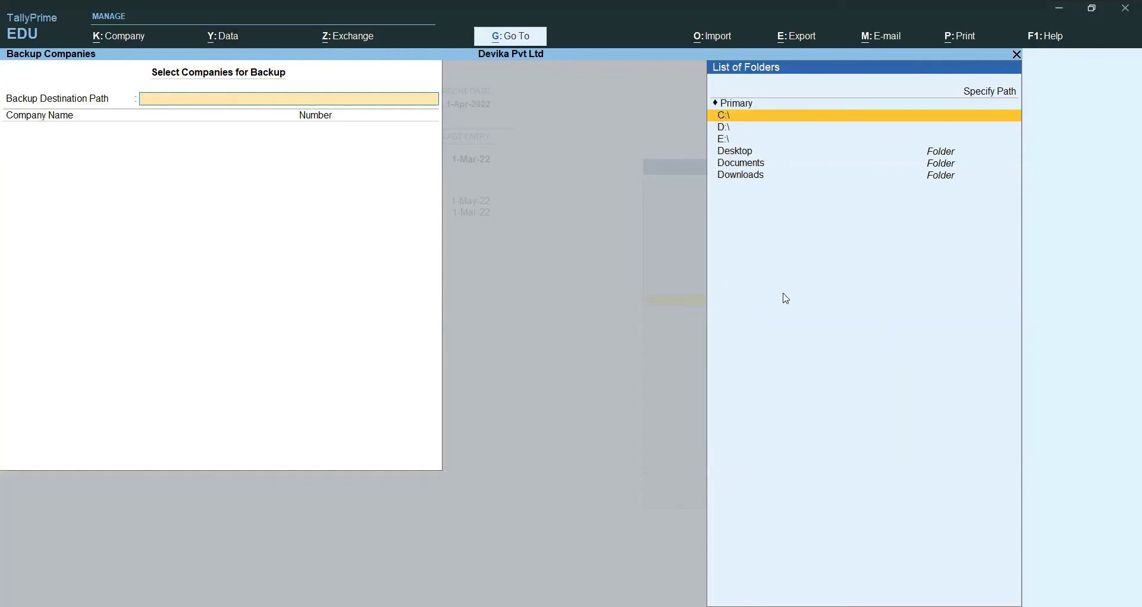
key("Down")
key("Down")
key("Up")
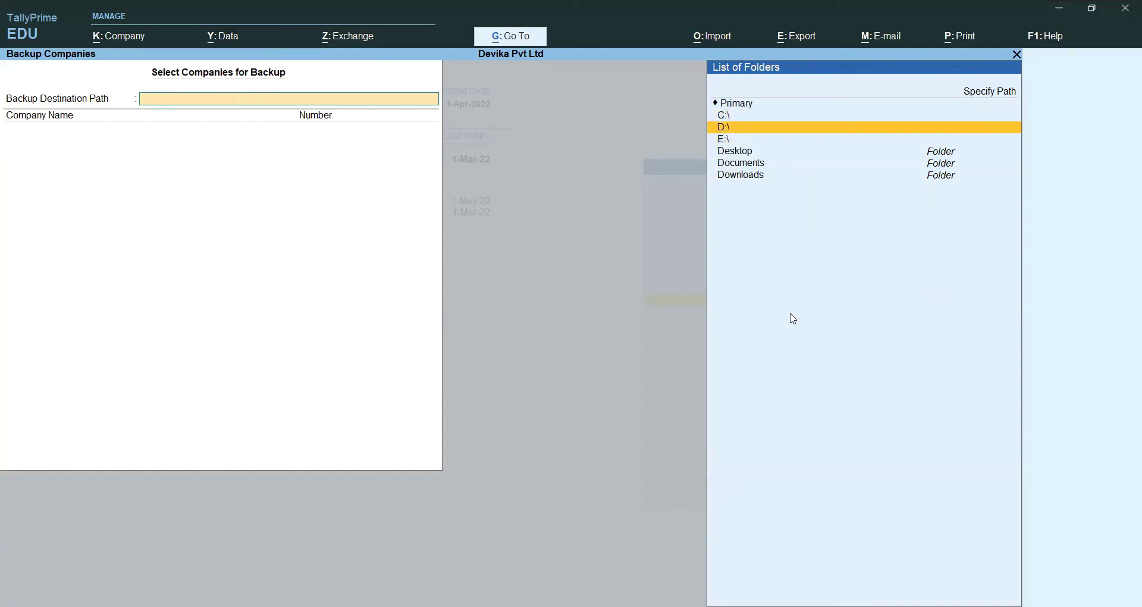
key("Return")
Step: Choose the VENDOR AND PICS folder on drive D:\ as the backup destination path
key("Down")
key("Down")
key("Down")
key("Down")
key("Down")
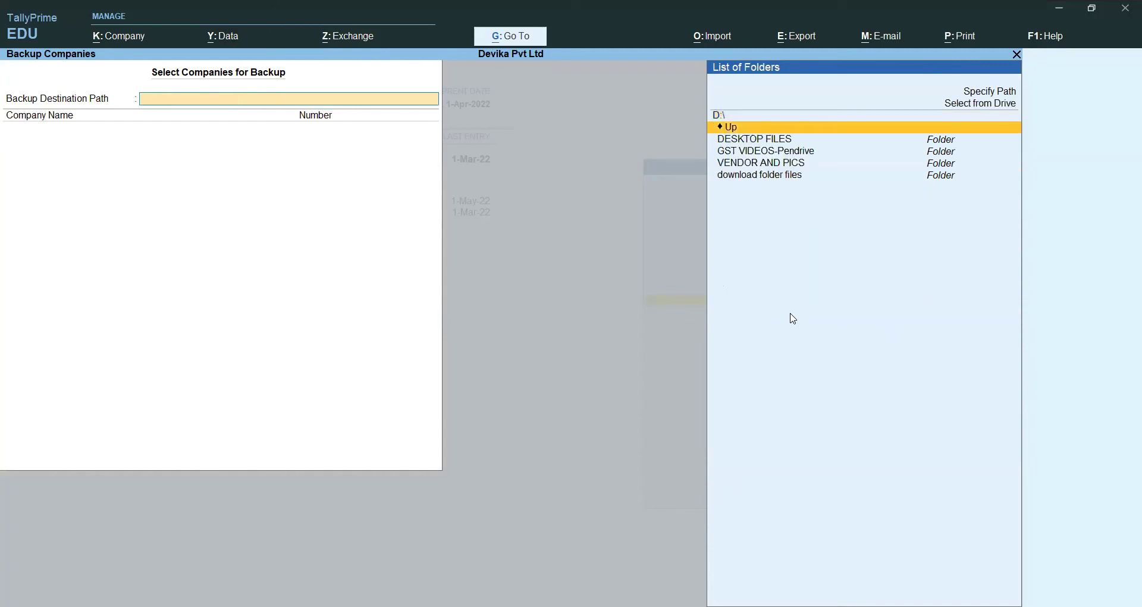
key("Up")
key("Up")
key("Up")
key("Up")
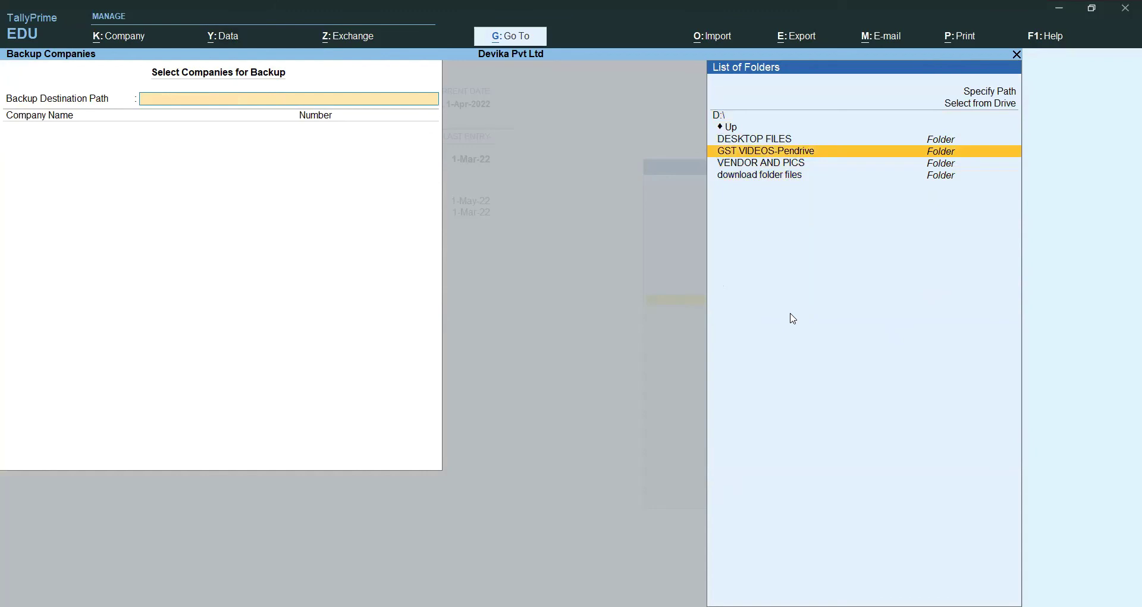
key("Down")
key("Down")
key("Down")
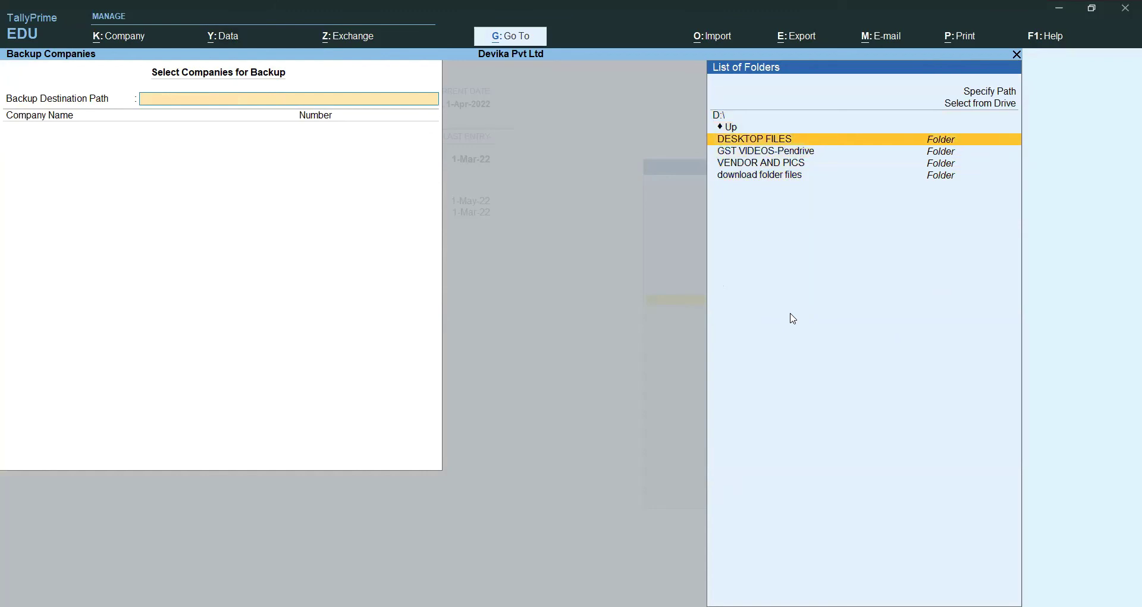
key("Up")
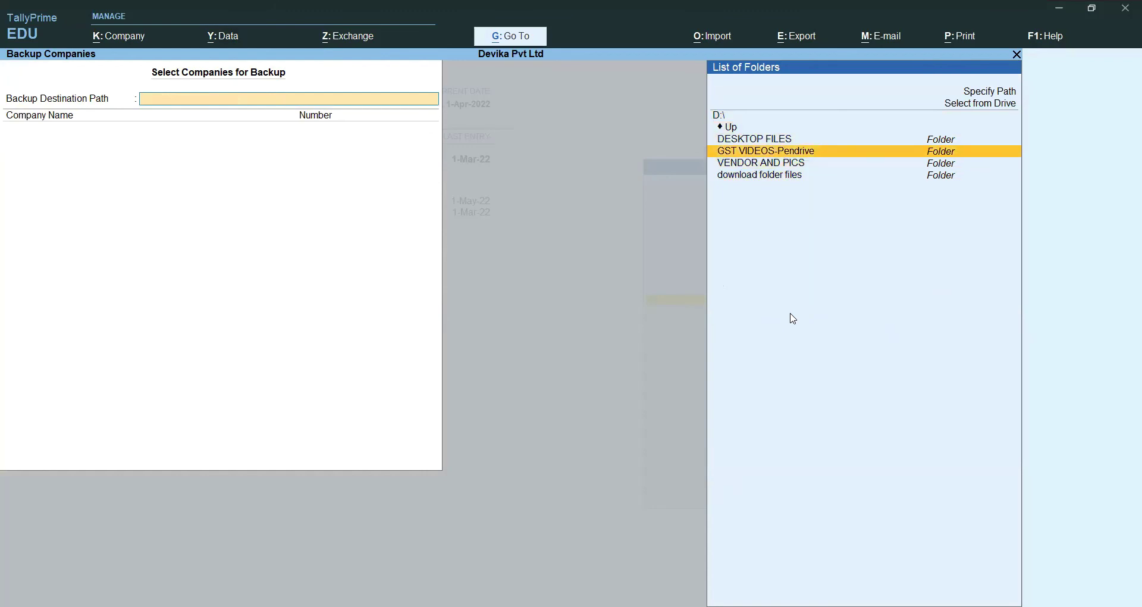
key("Up")
key("Down")
key("Down")
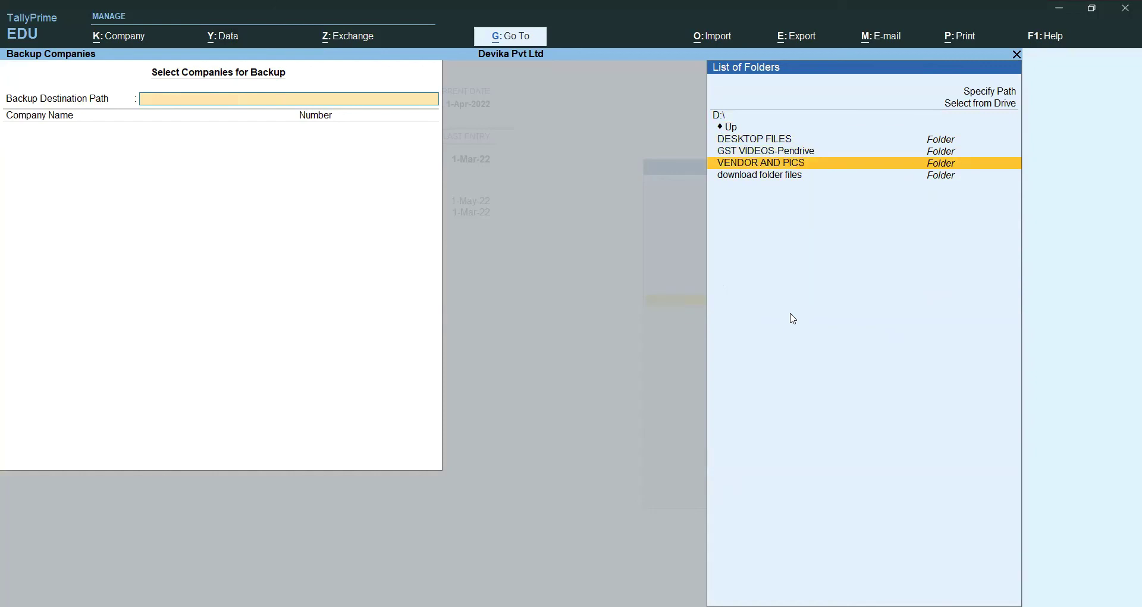
key("Return")
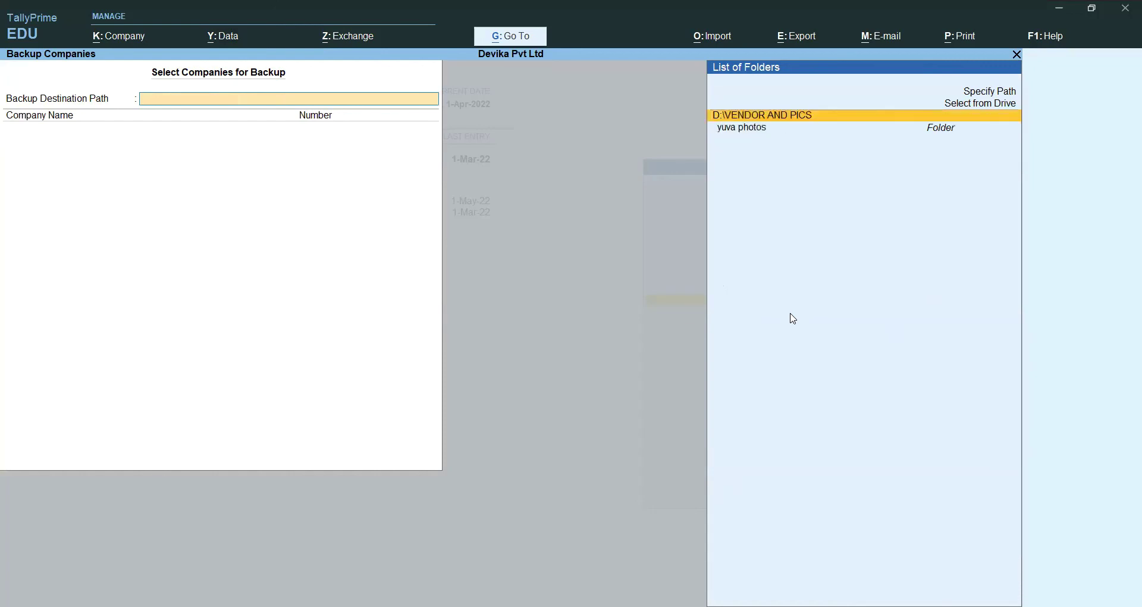
key("Return")
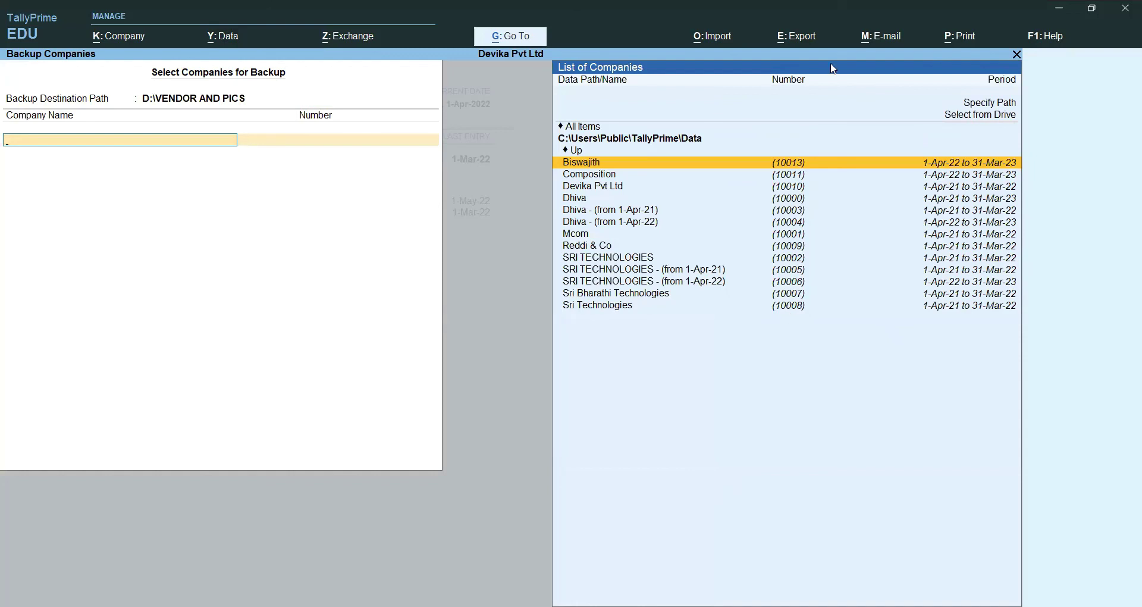
Step: Open the Specify Data Path prompt for the backup's companies, cancel it and quit the backup screen
left_click(1004, 107)
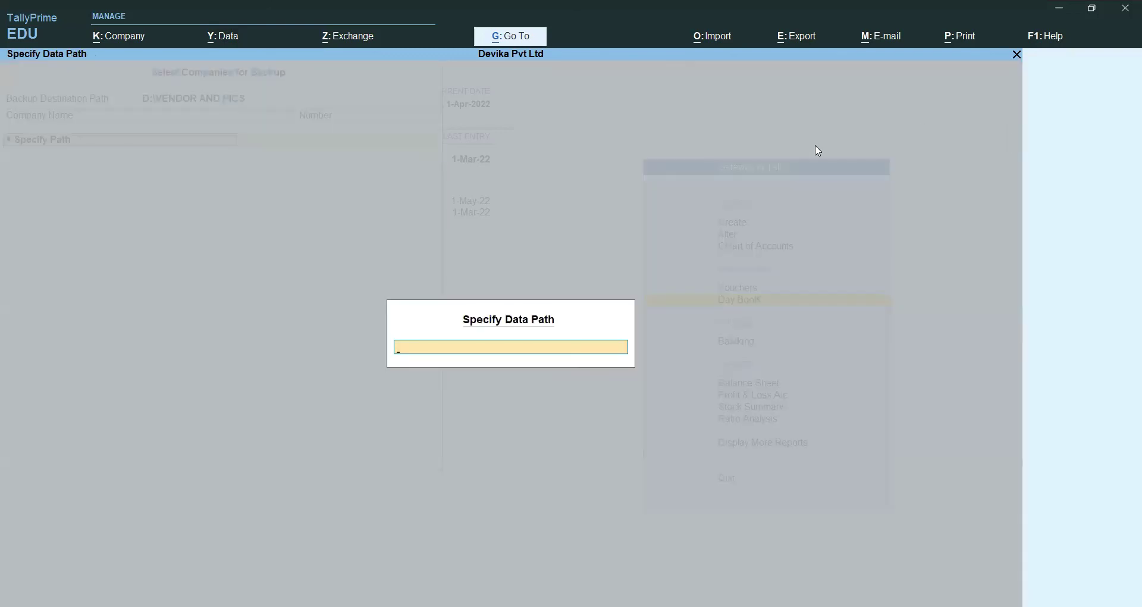
key("Escape")
key("Escape")
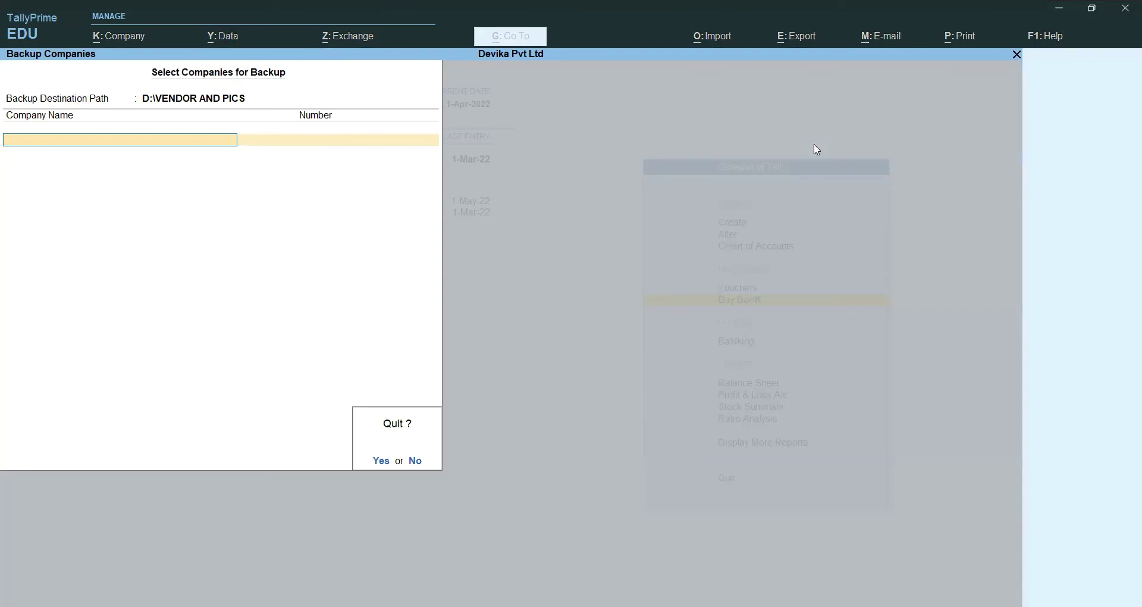
key("Return")
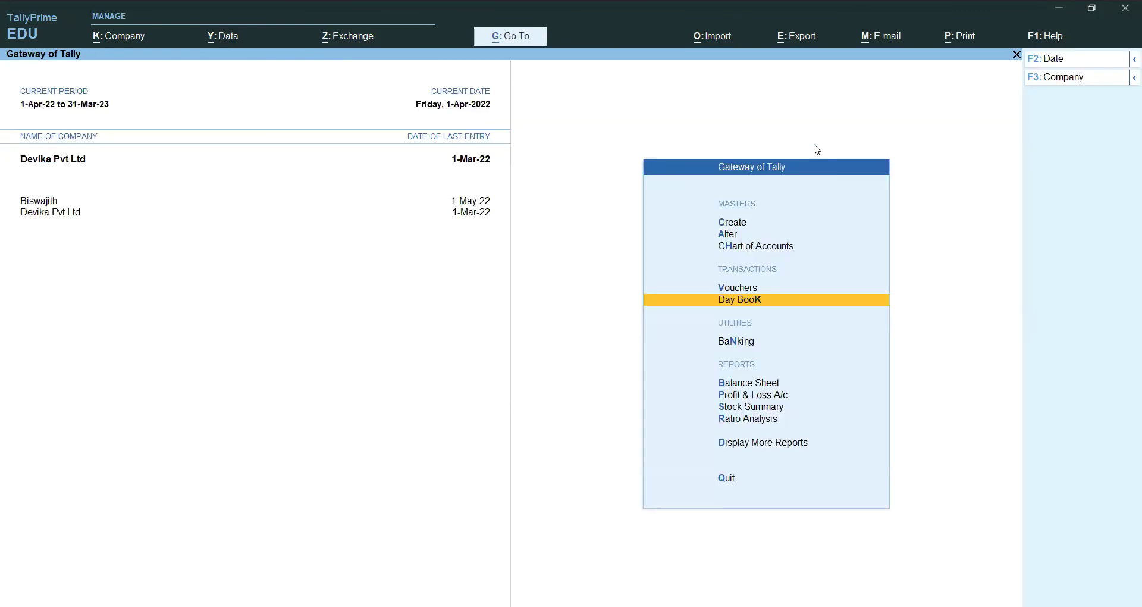